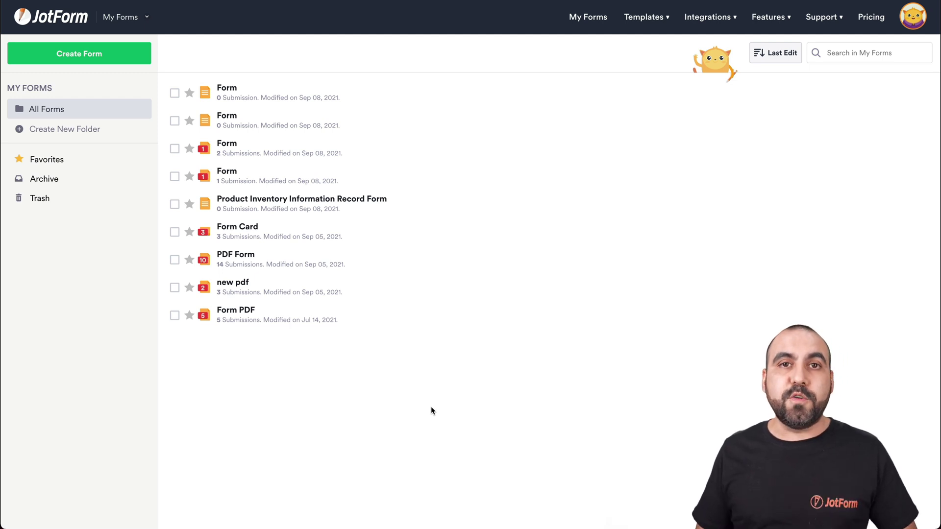
- Create a new blank form using the Classic Form layout
{"action": "left_click", "coordinate": [78, 54]}
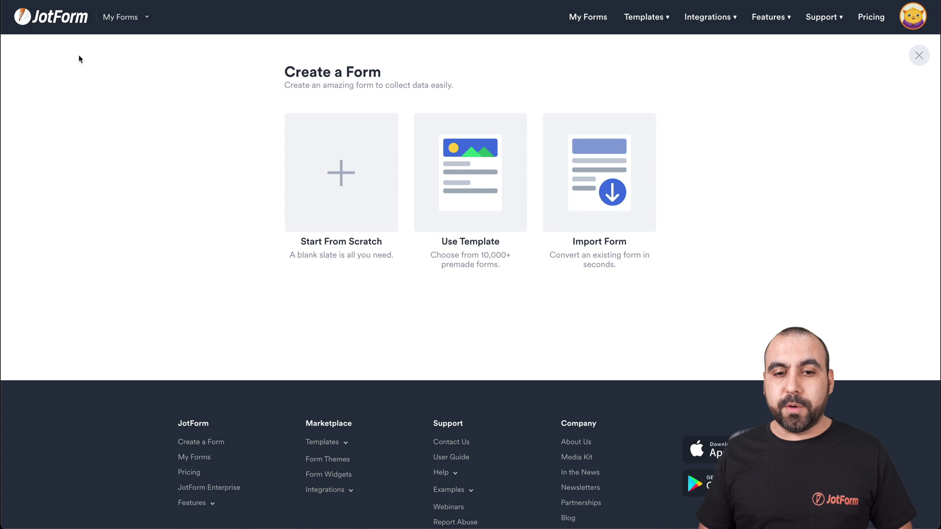
{"action": "left_click", "coordinate": [355, 179]}
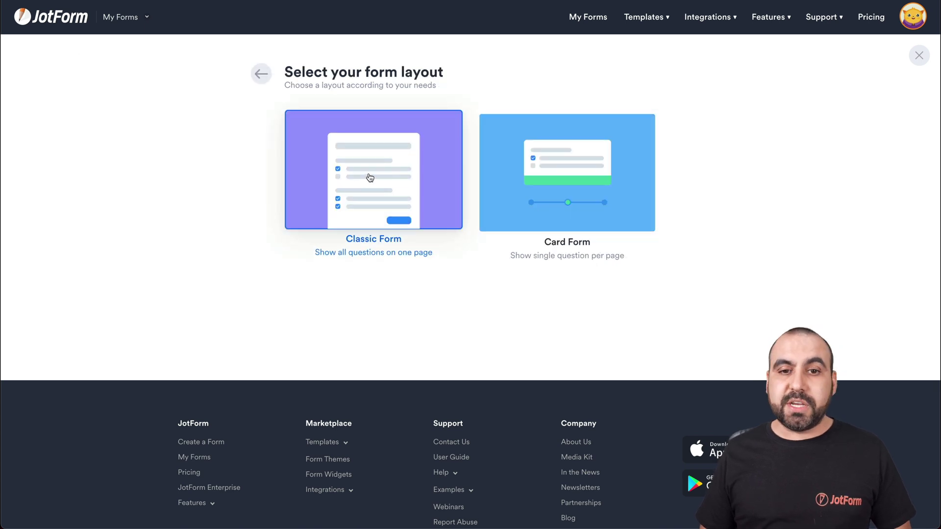
{"action": "left_click", "coordinate": [359, 170]}
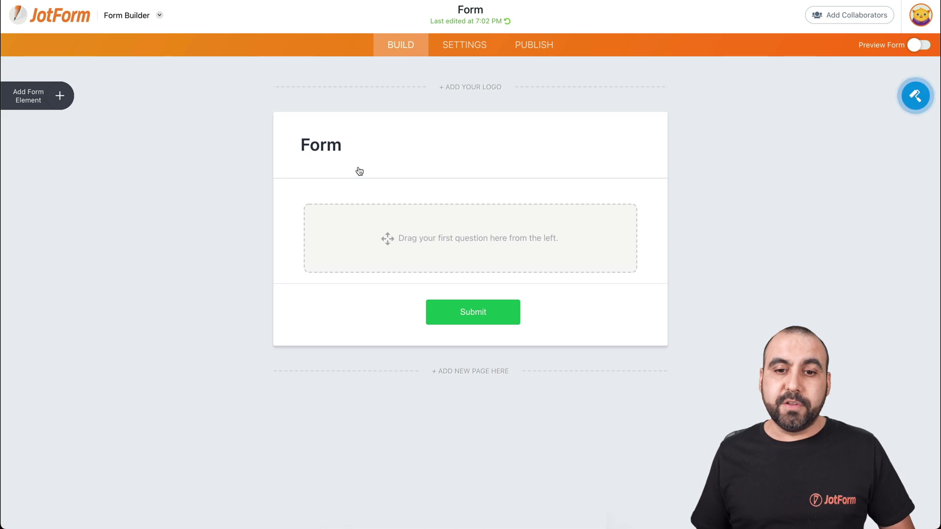
- Rename the form to 'WordPress Post' and dismiss the logo placeholder
{"action": "left_click", "coordinate": [467, 11]}
{"action": "type", "text": "Wor"}
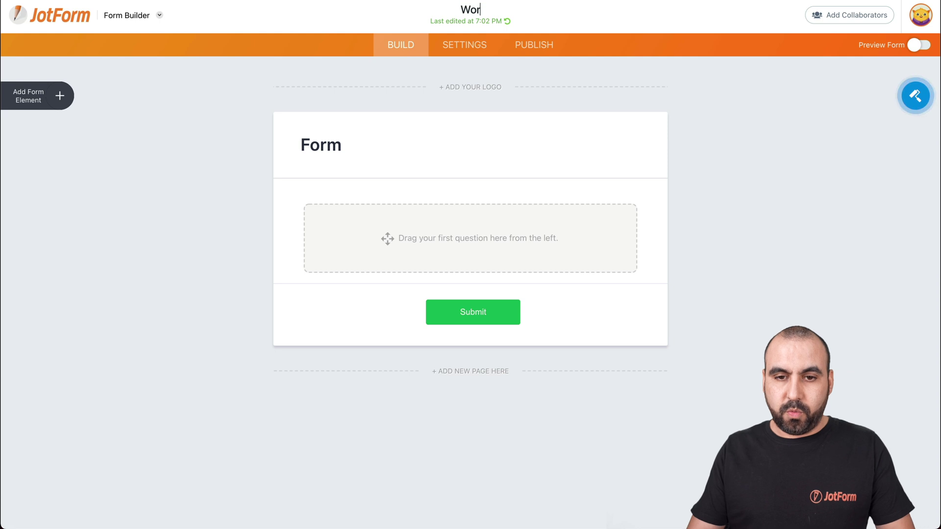
{"action": "type", "text": "dPress Post"}
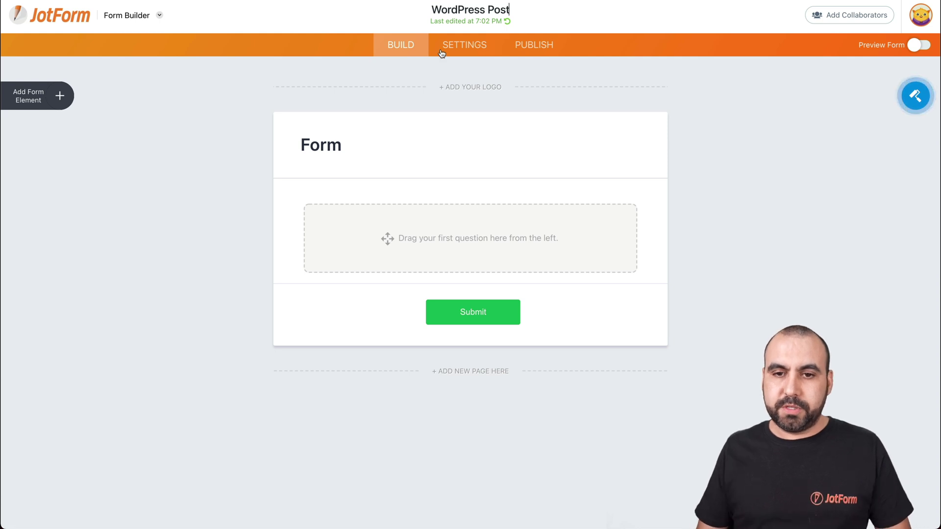
{"action": "left_click", "coordinate": [436, 91]}
{"action": "left_click", "coordinate": [281, 145]}
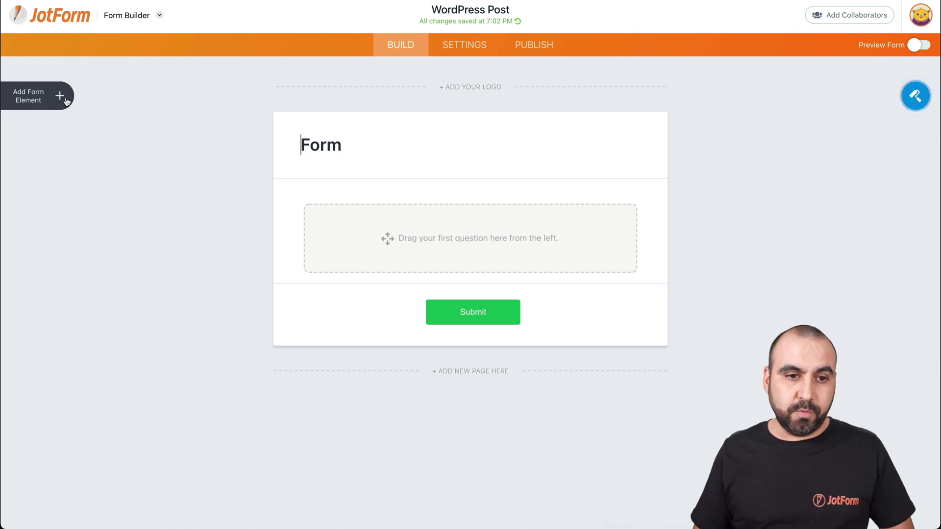
- Add a Short Text field labelled 'Title'
{"action": "left_click", "coordinate": [65, 98]}
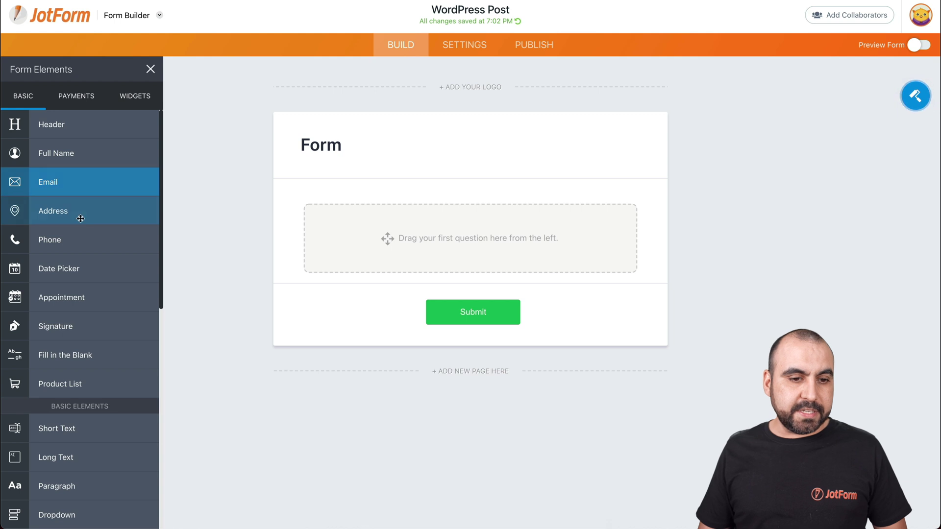
{"action": "scroll", "coordinate": [76, 216], "scroll_direction": "down", "scroll_amount": 3}
{"action": "left_click_drag", "start_coordinate": [76, 260], "coordinate": [366, 210]}
{"action": "left_click", "coordinate": [366, 211]}
{"action": "type", "text": "Title"}
- Add a Long Text field below Title labelled 'Content'
{"action": "left_click_drag", "start_coordinate": [56, 289], "coordinate": [421, 279]}
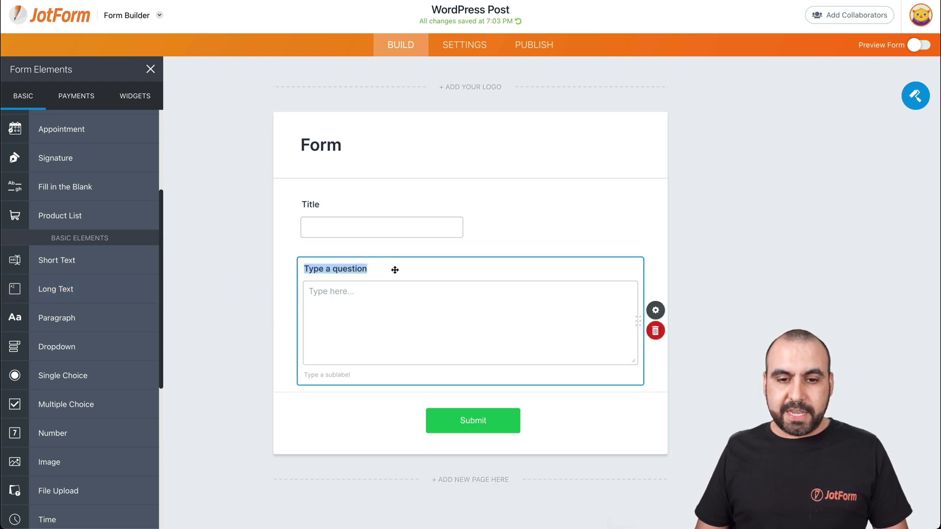
{"action": "double_click", "coordinate": [344, 267]}
{"action": "key", "text": "ctrl+a"}
{"action": "type", "text": "C"}
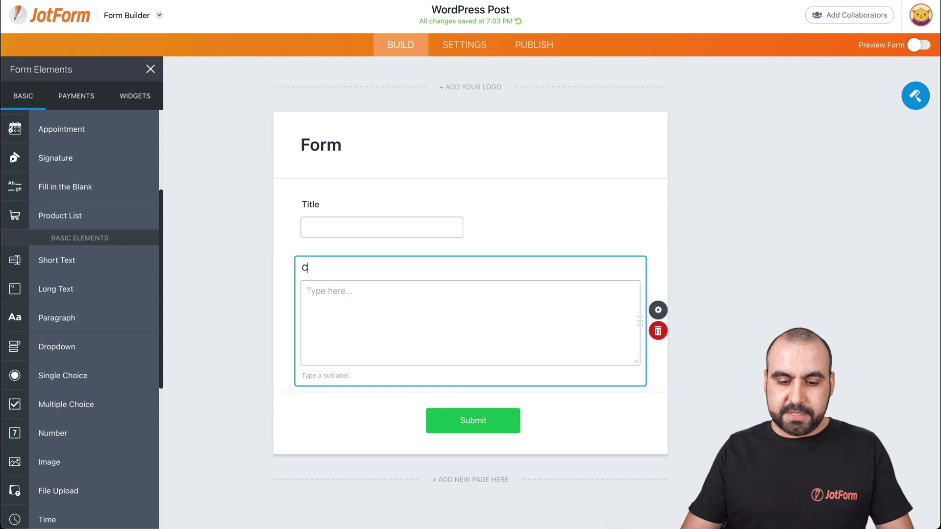
{"action": "type", "text": "ontecn"}
{"action": "key", "text": "BackSpace"}
{"action": "key", "text": "BackSpace"}
{"action": "type", "text": "ntent"}
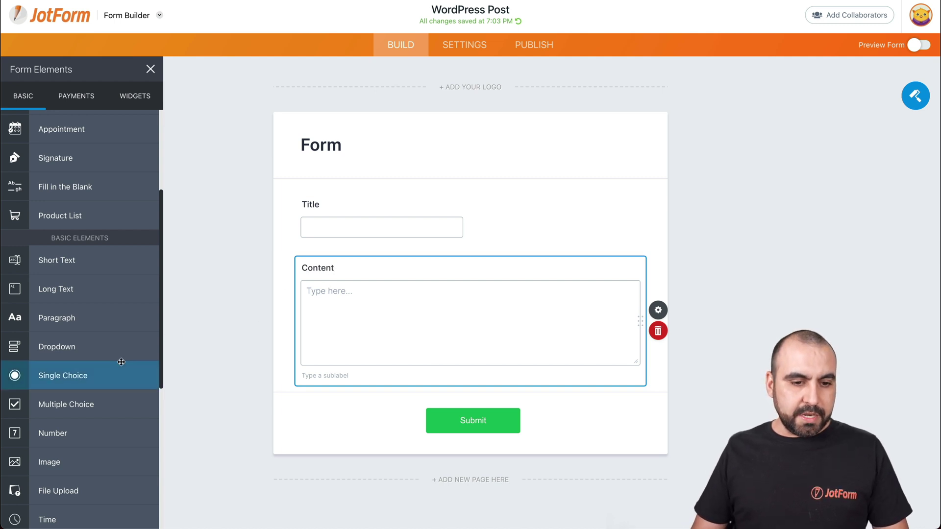
- Add a 'Categories' dropdown with options Phones, Tables, Desktops, Laptops
{"action": "scroll", "coordinate": [122, 359], "scroll_direction": "down", "scroll_amount": 1}
{"action": "left_click_drag", "start_coordinate": [98, 319], "coordinate": [426, 431]}
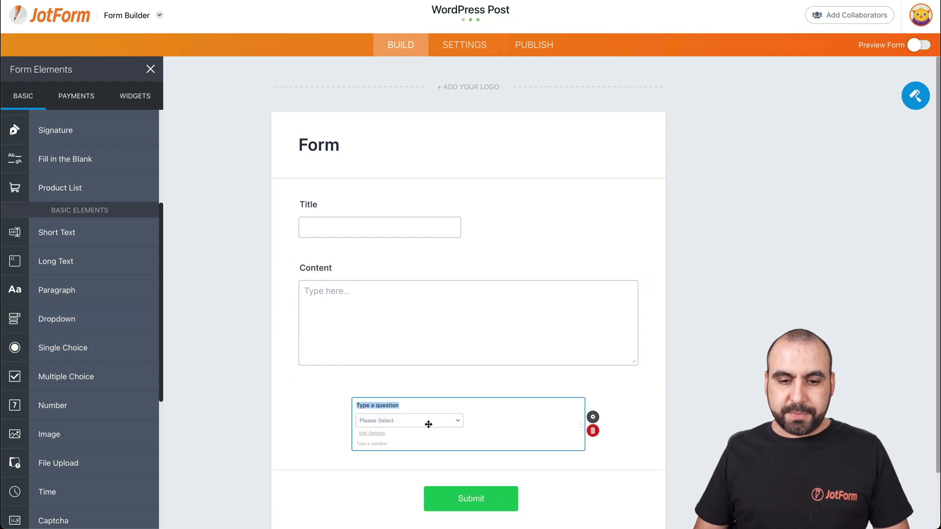
{"action": "scroll", "coordinate": [426, 387], "scroll_direction": "down", "scroll_amount": 2}
{"action": "type", "text": "Categories"}
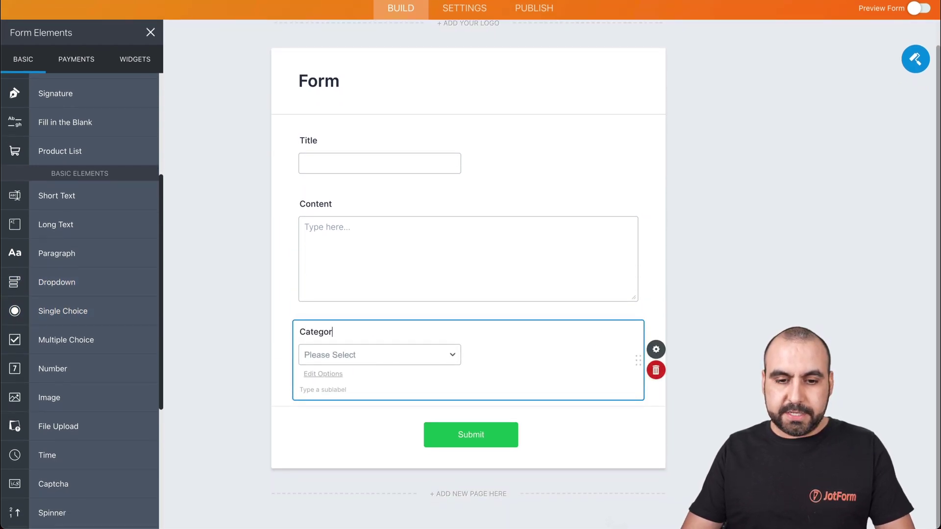
{"action": "left_click", "coordinate": [353, 359]}
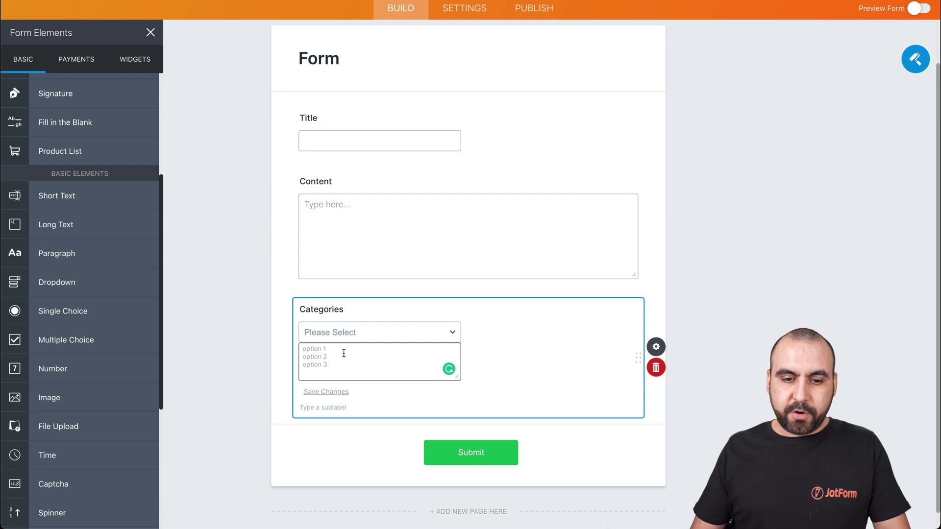
{"action": "type", "text": "P"}
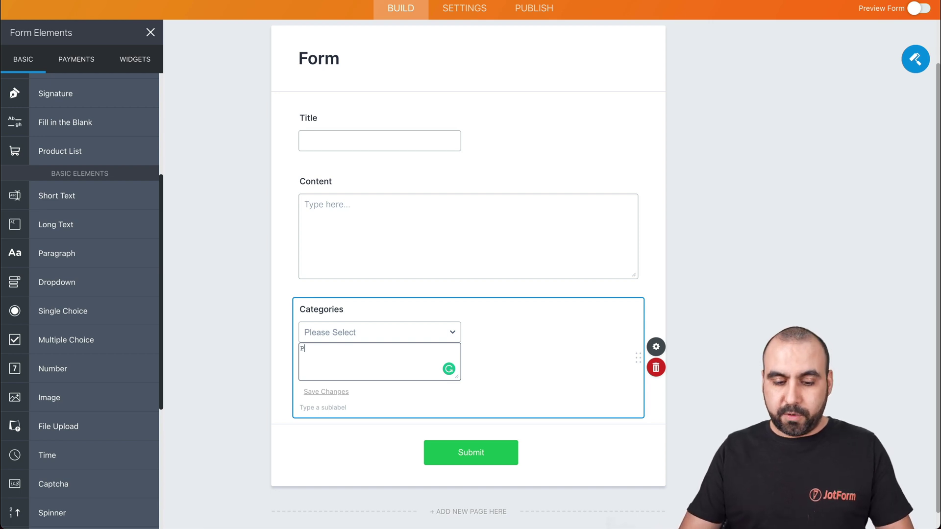
{"action": "type", "text": "hien"}
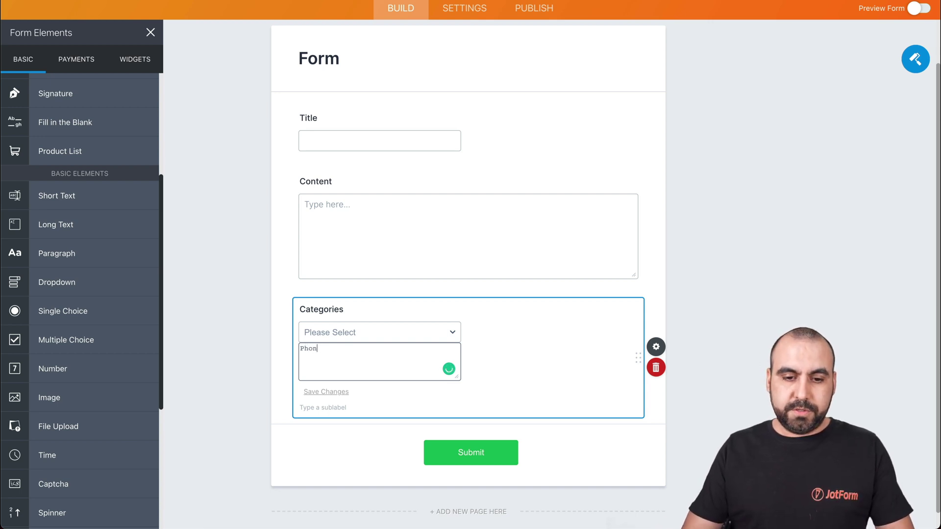
{"action": "type", "text": "Tables"}
{"action": "type", "text": "Desktops"}
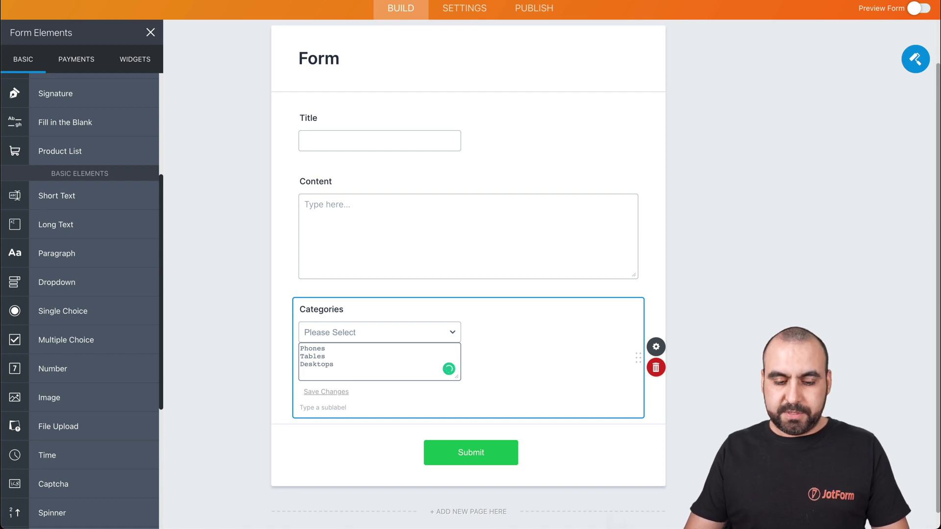
{"action": "type", "text": "Laptops"}
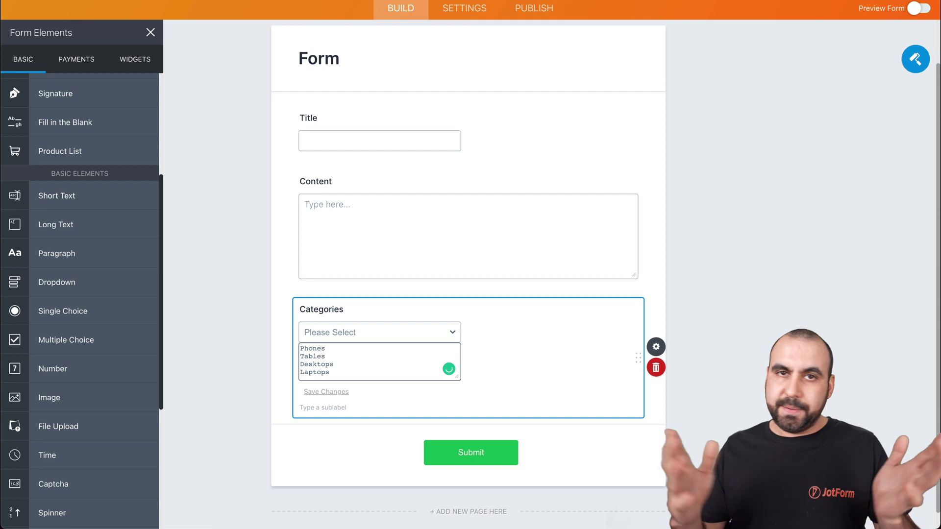
- Save the Categories dropdown options
{"action": "left_click", "coordinate": [326, 391]}
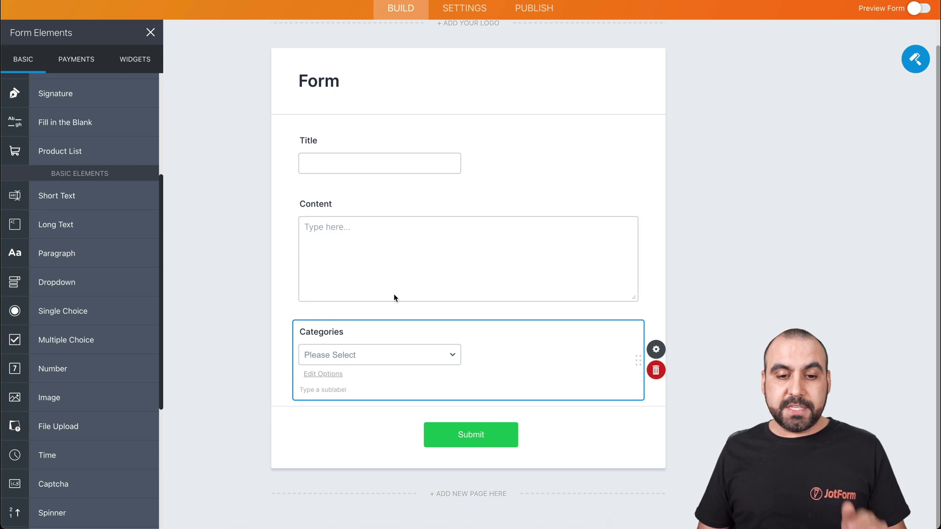
{"action": "scroll", "coordinate": [88, 365], "scroll_direction": "down", "scroll_amount": 5}
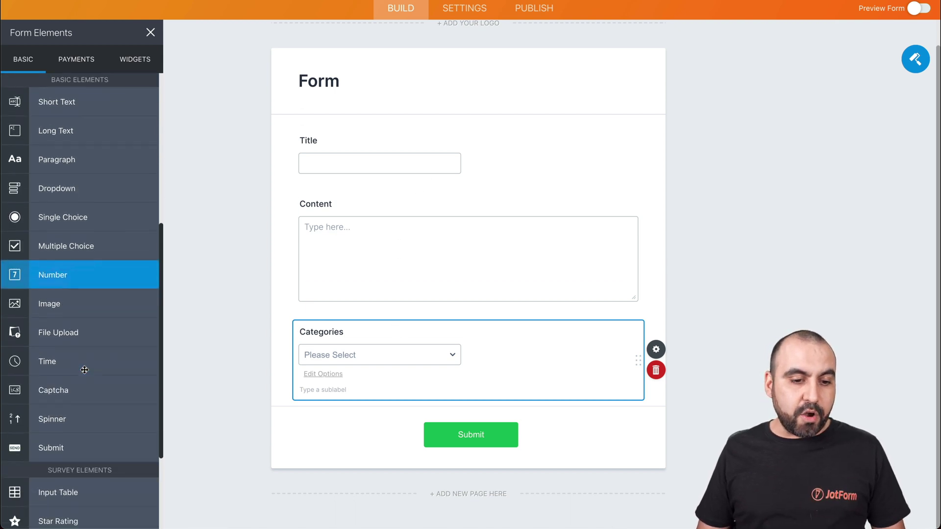
{"action": "scroll", "coordinate": [81, 367], "scroll_direction": "up", "scroll_amount": 4}
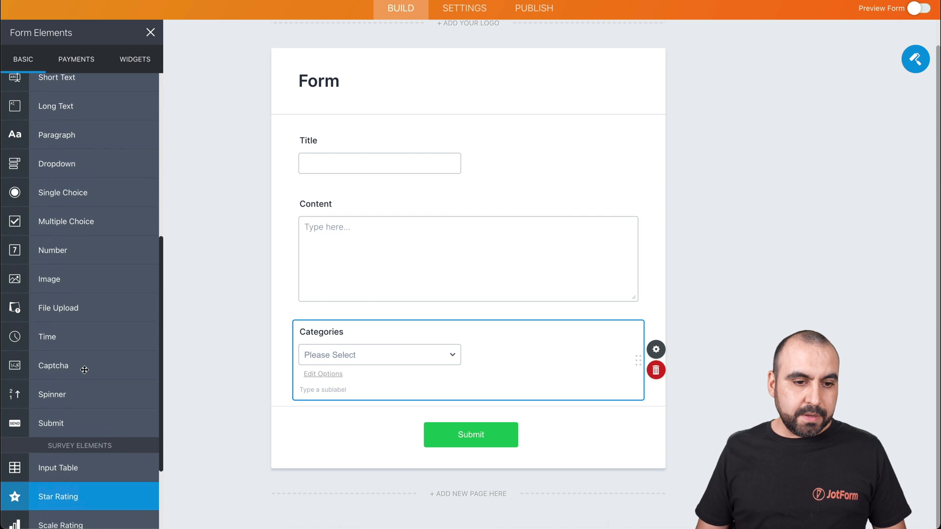
- Add a File Upload field below Categories labelled 'Upload Image'
{"action": "left_click_drag", "start_coordinate": [71, 360], "coordinate": [423, 415]}
{"action": "key", "text": "BackSpace"}
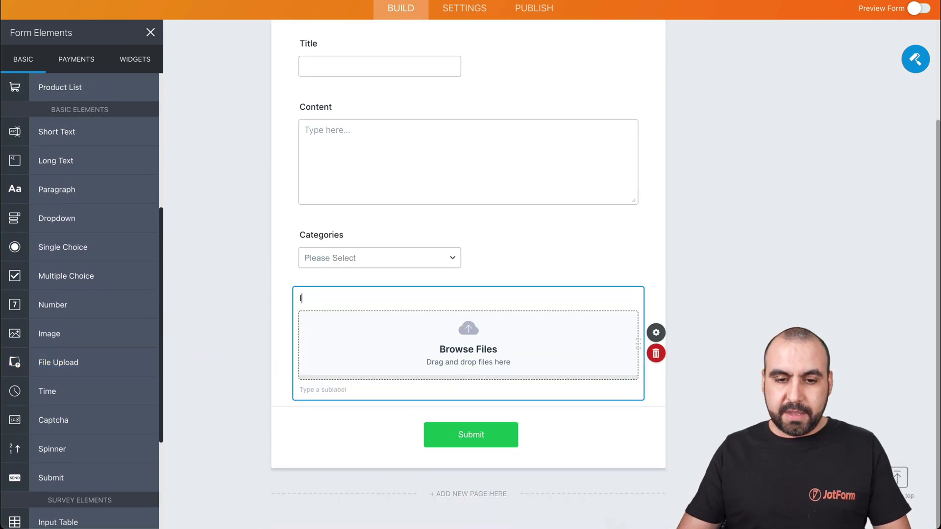
{"action": "type", "text": "Upload Image"}
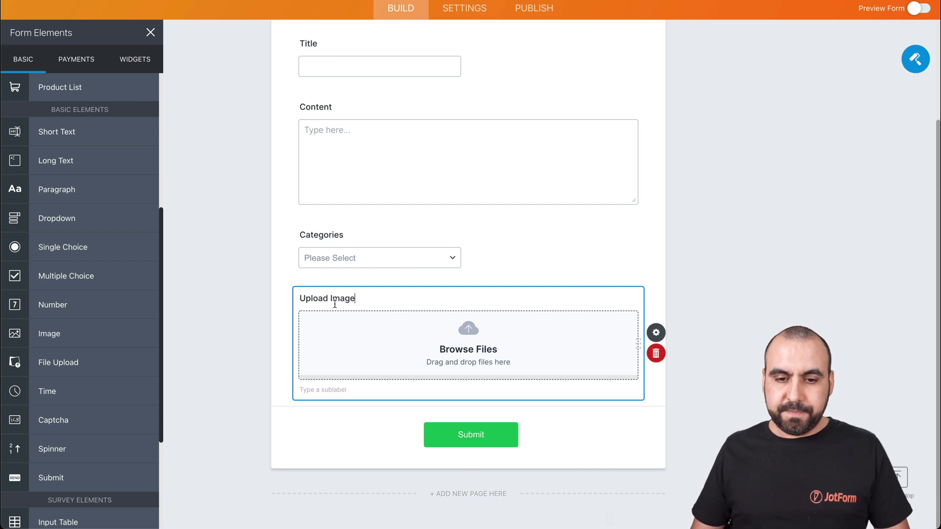
{"action": "scroll", "coordinate": [349, 232], "scroll_direction": "up", "scroll_amount": 2}
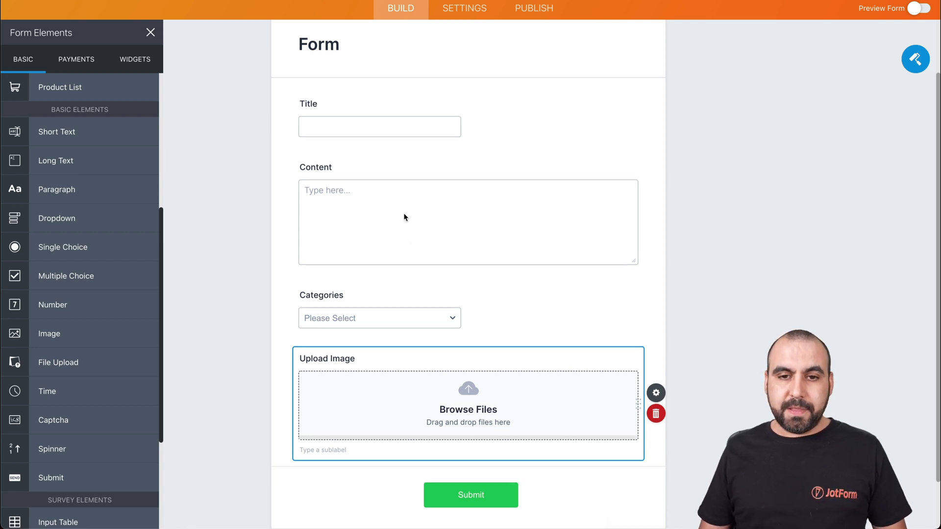
{"action": "scroll", "coordinate": [404, 216], "scroll_direction": "up", "scroll_amount": 3}
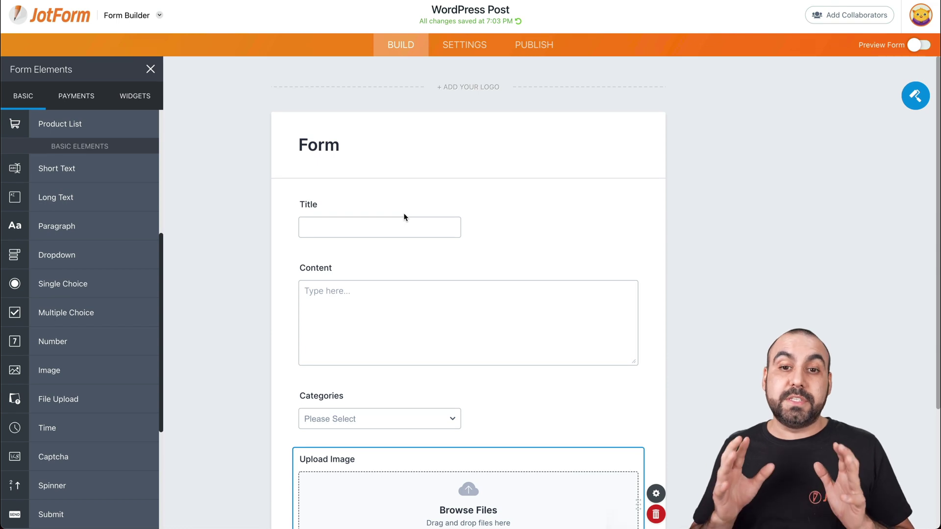
- Open the form's Zapier integration from Settings > Integrations, showing WordPress templates
{"action": "left_click", "coordinate": [461, 45]}
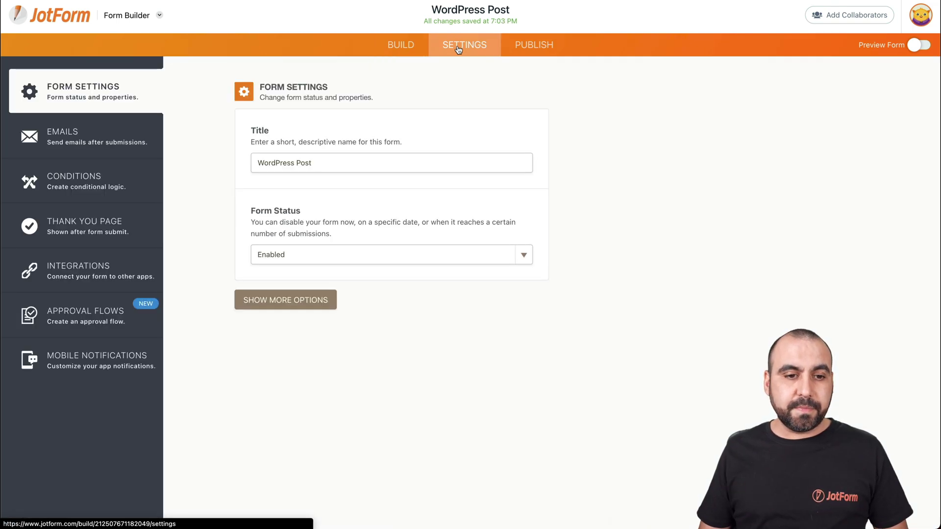
{"action": "left_click", "coordinate": [106, 265]}
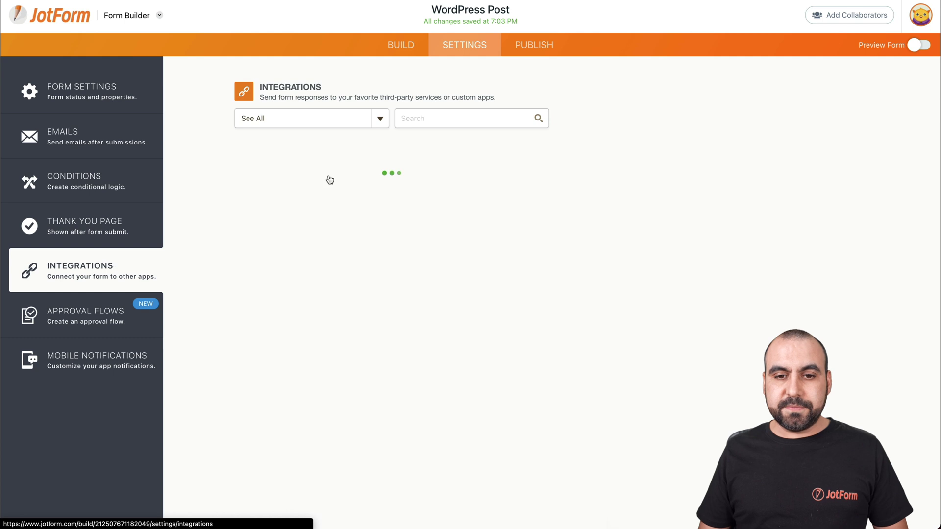
{"action": "left_click", "coordinate": [426, 119]}
{"action": "type", "text": "wordpress"}
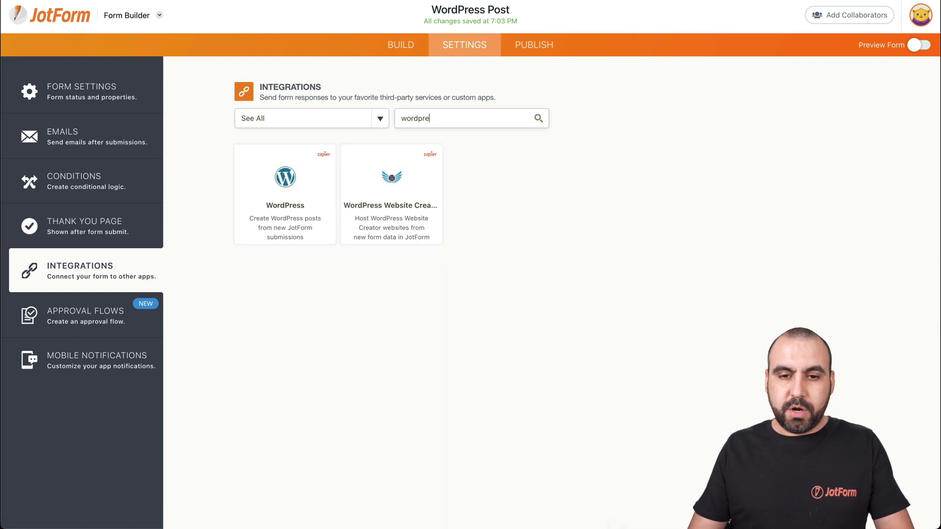
{"action": "left_click", "coordinate": [297, 175]}
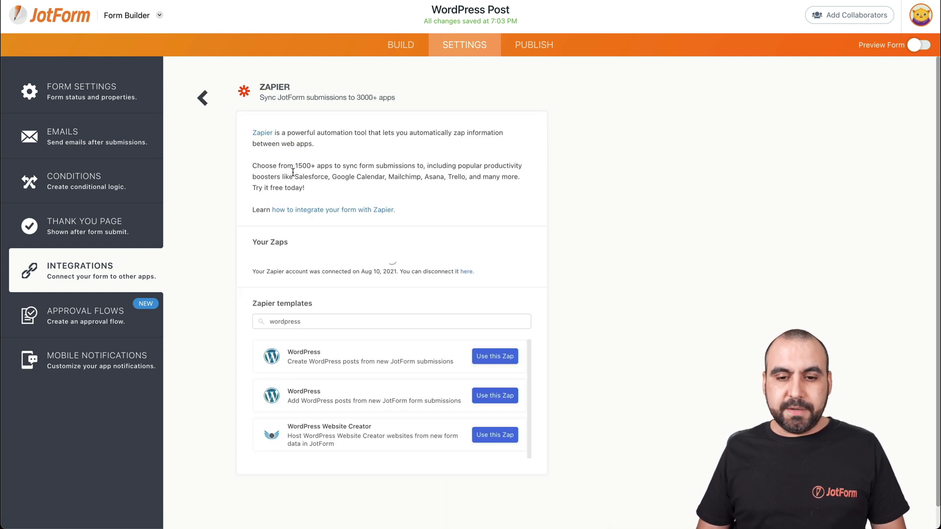
{"action": "scroll", "coordinate": [416, 213], "scroll_direction": "down", "scroll_amount": 1}
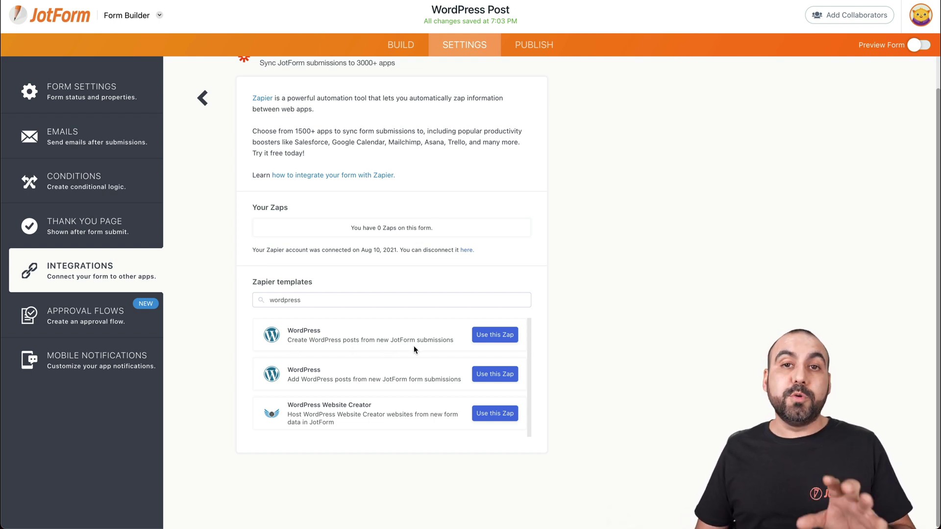
- Start the 'Create WordPress posts' Zap template with the connected JotForm account
{"action": "left_click", "coordinate": [498, 336]}
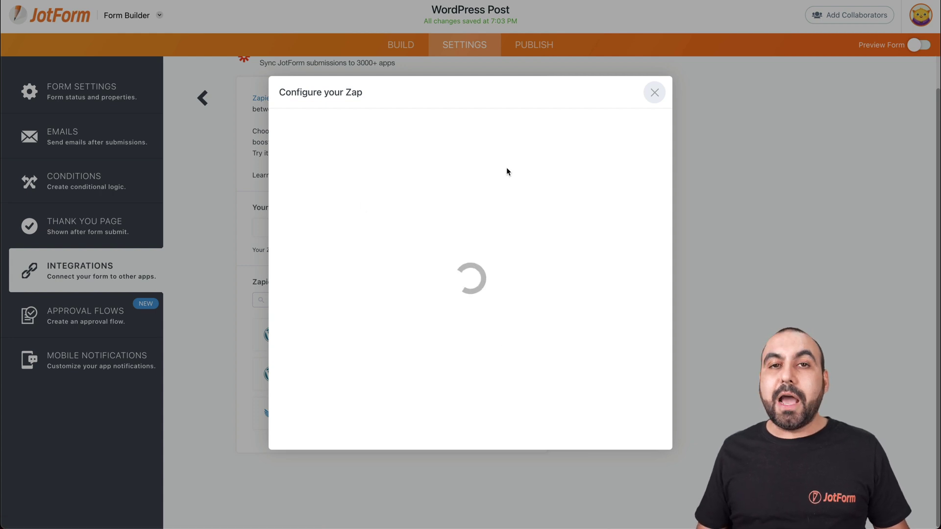
{"action": "left_click", "coordinate": [471, 345]}
{"action": "left_click", "coordinate": [385, 289]}
{"action": "left_click", "coordinate": [598, 370]}
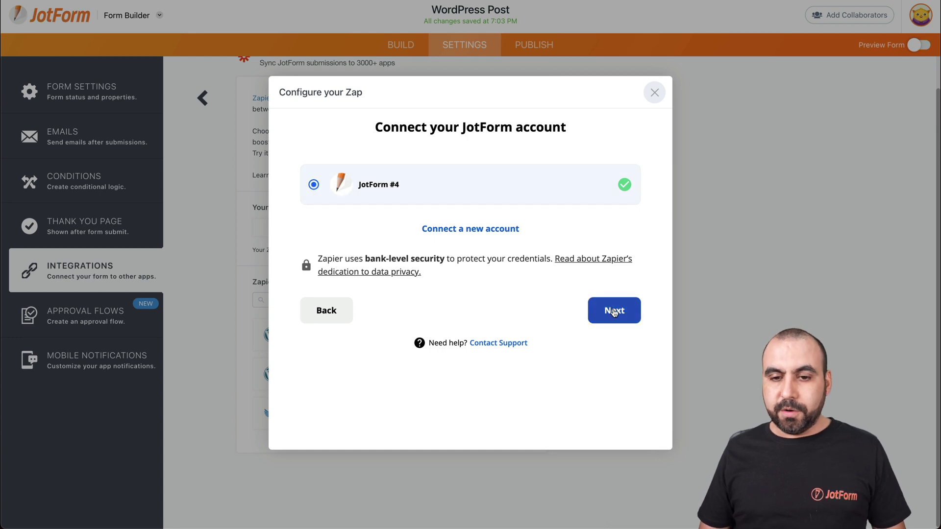
- Choose the WordPress Post form as the Zap's trigger form
{"action": "left_click", "coordinate": [613, 311]}
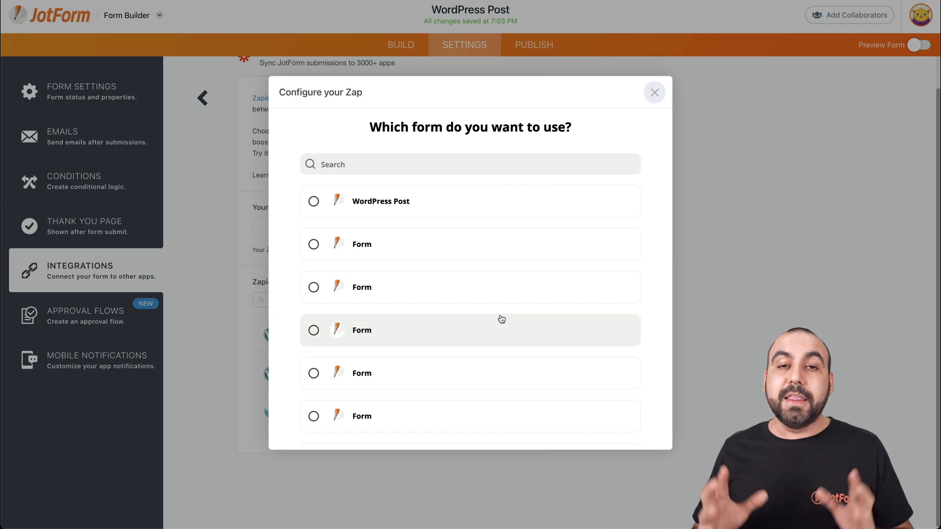
{"action": "left_click", "coordinate": [379, 202]}
{"action": "scroll", "coordinate": [485, 294], "scroll_direction": "down", "scroll_amount": 10}
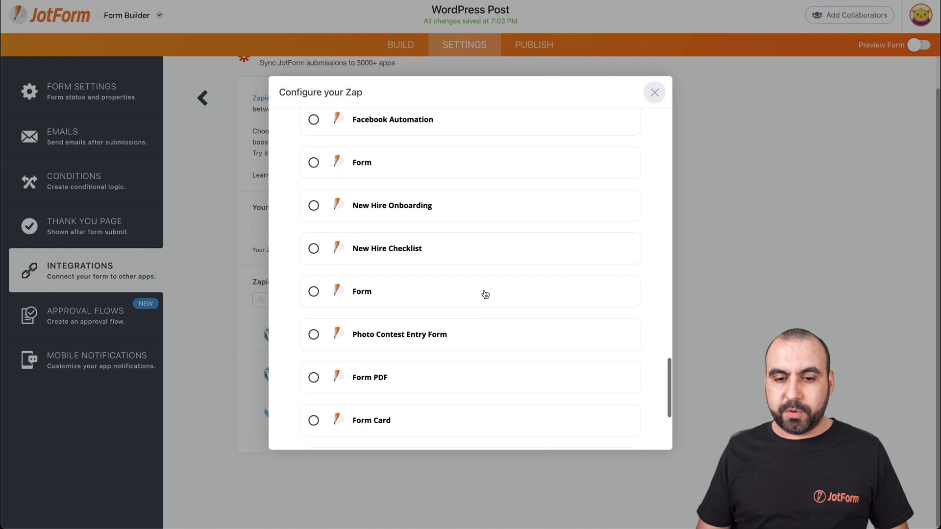
{"action": "left_click", "coordinate": [625, 384]}
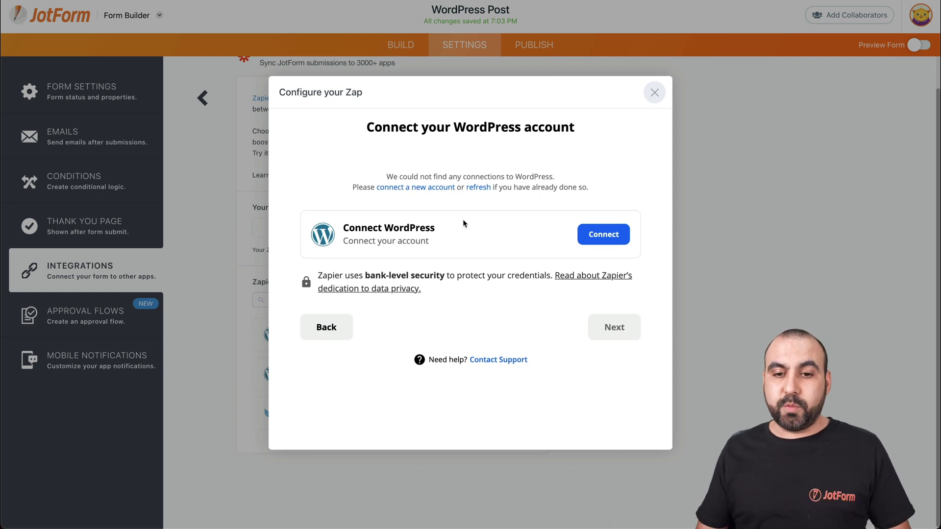
- Open Zapier's WordPress connection popup, review it, then switch to the WordPress dashboard
{"action": "left_click", "coordinate": [605, 234]}
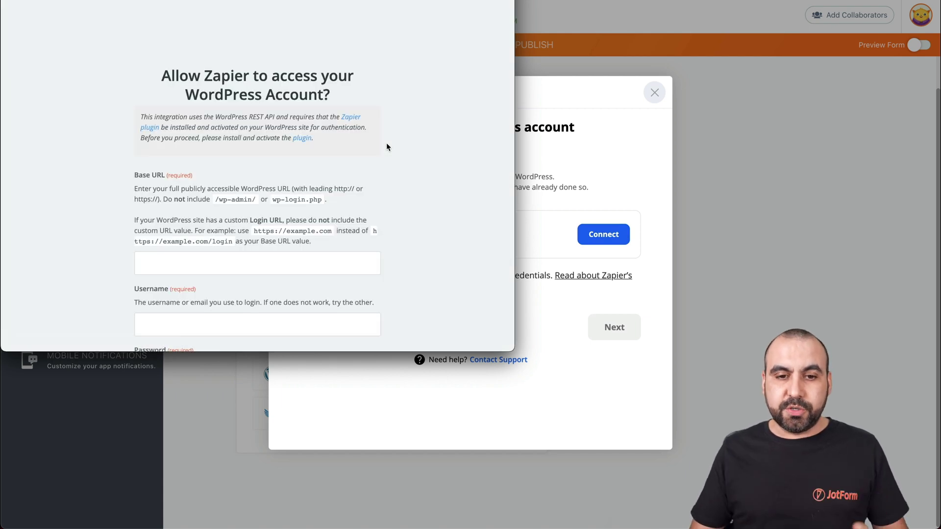
{"action": "scroll", "coordinate": [386, 147], "scroll_direction": "down", "scroll_amount": 4}
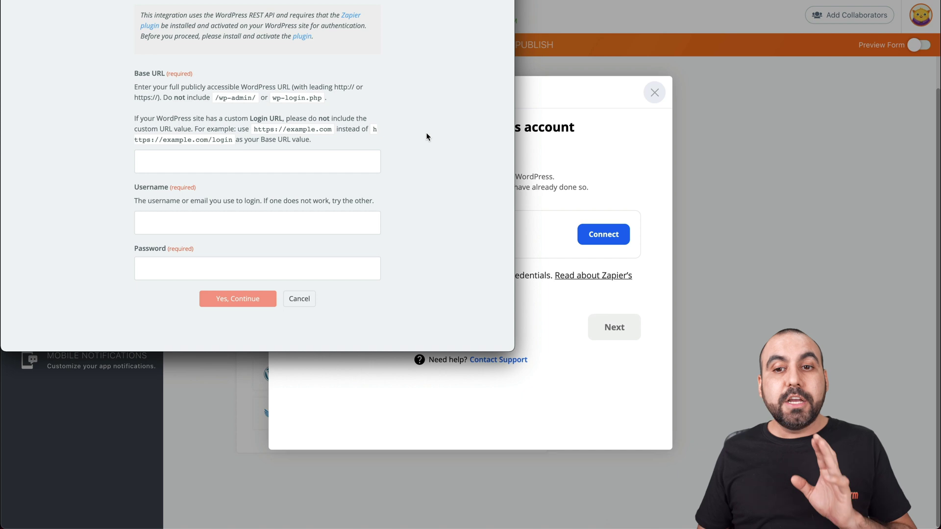
{"action": "left_click", "coordinate": [607, 83]}
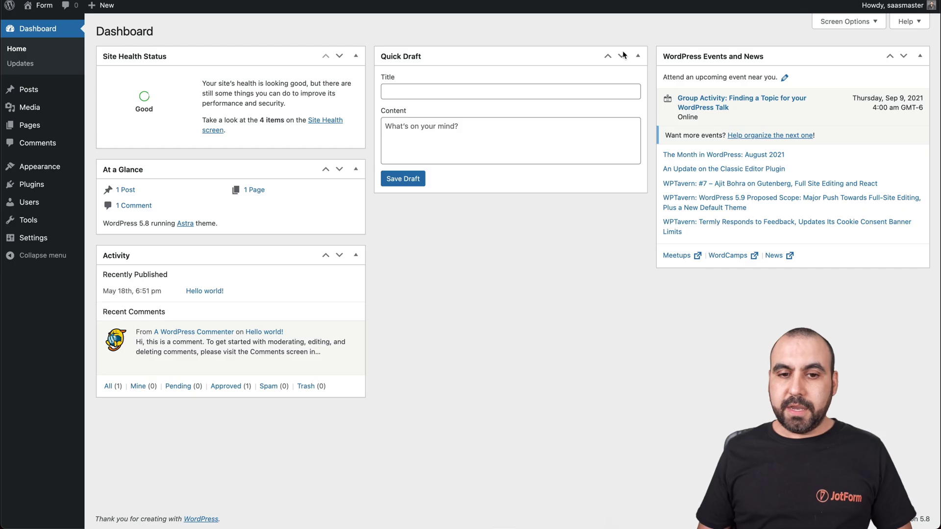
- Install and activate the Zapier for WordPress plugin from Plugins > Add New
{"action": "left_click", "coordinate": [42, 182]}
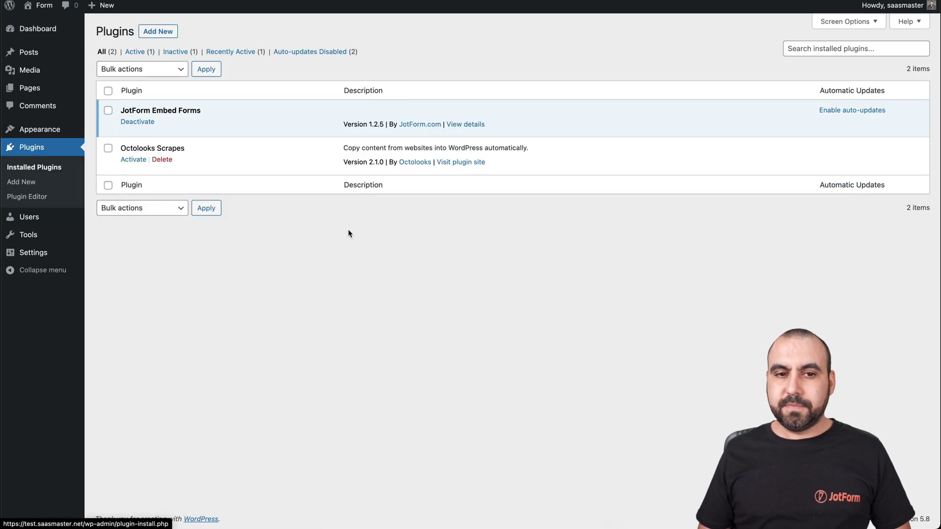
{"action": "left_click", "coordinate": [158, 32]}
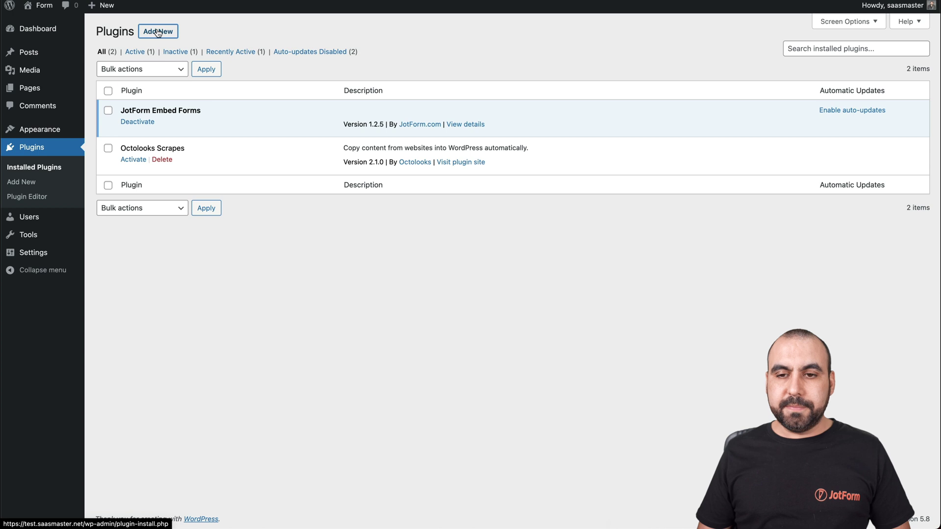
{"action": "type", "text": "zapier"}
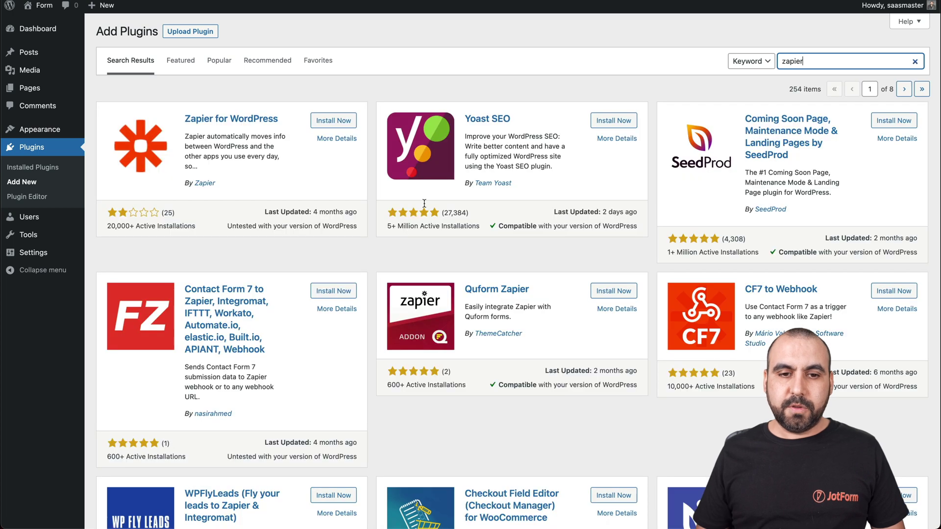
{"action": "left_click", "coordinate": [331, 121]}
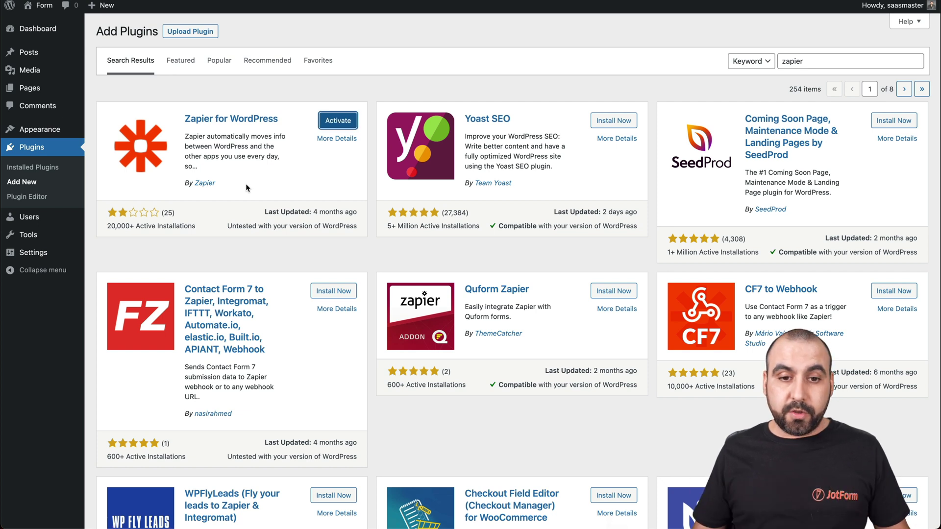
{"action": "left_click", "coordinate": [330, 126]}
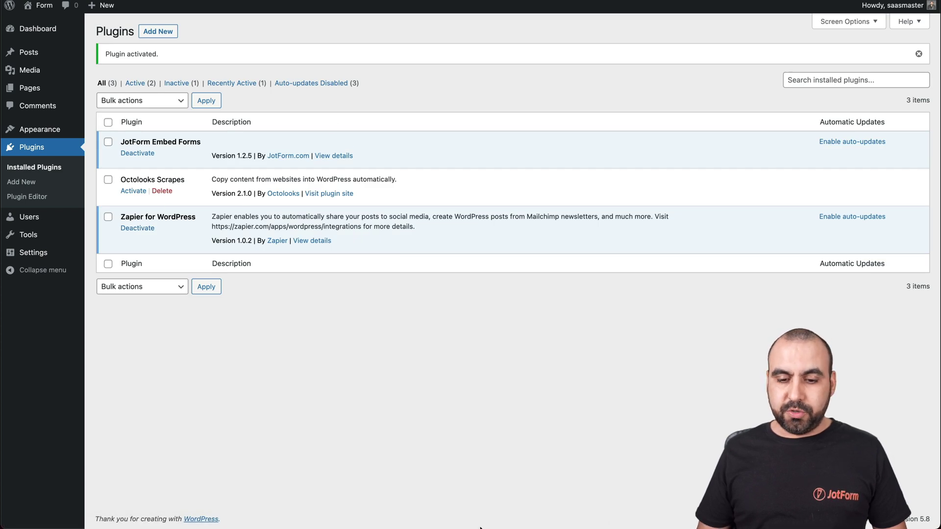
{"action": "right_click", "coordinate": [427, 505]}
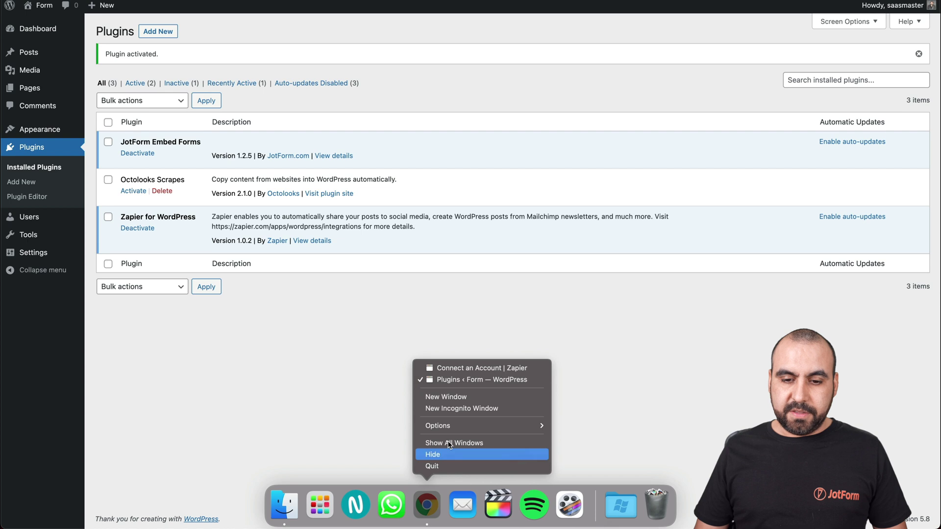
- Connect WordPress to Zapier with the site's base URL, username 'admin' and the account password
{"action": "left_click", "coordinate": [465, 368]}
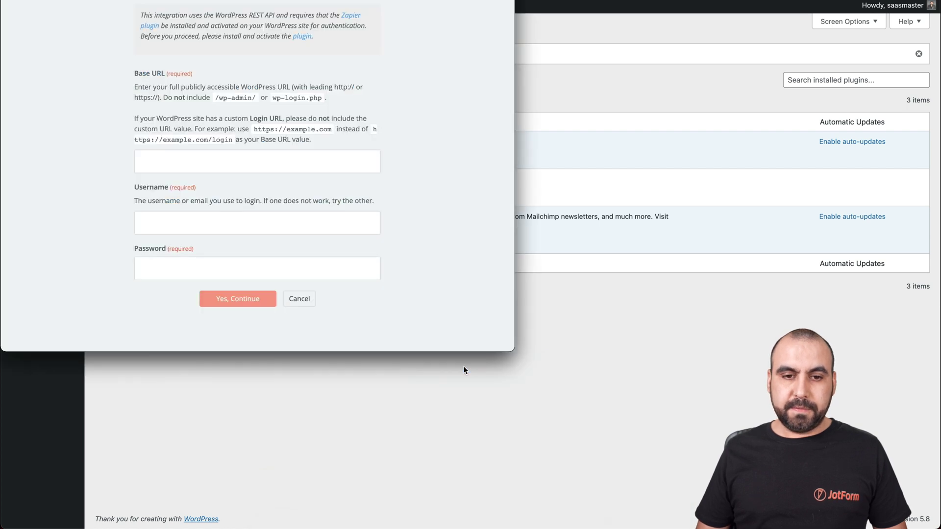
{"action": "left_click", "coordinate": [212, 165]}
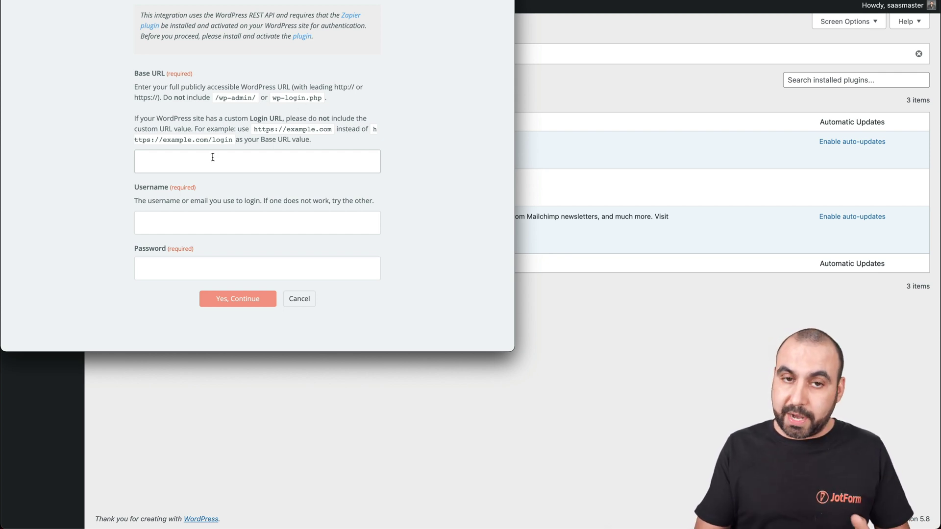
{"action": "type", "text": "https://"}
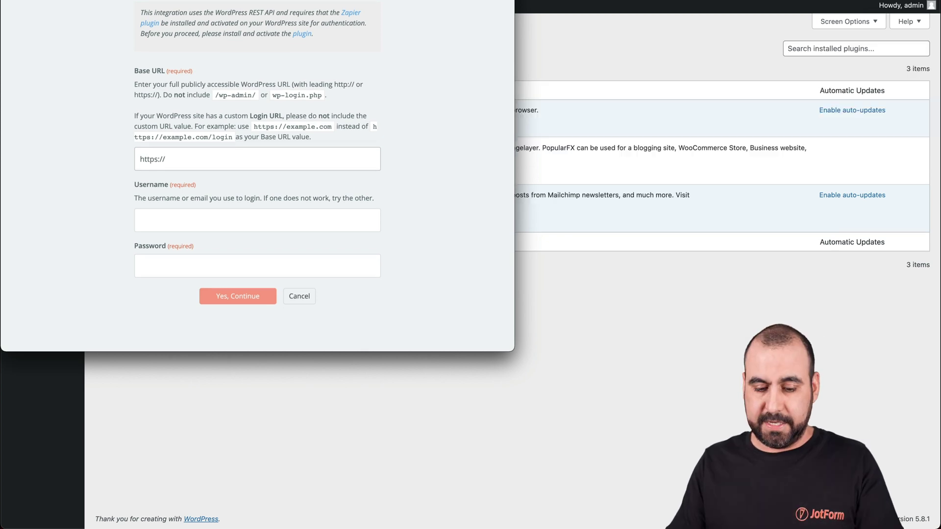
{"action": "type", "text": "test.jotgeaguilar.org"}
{"action": "left_click", "coordinate": [257, 220]}
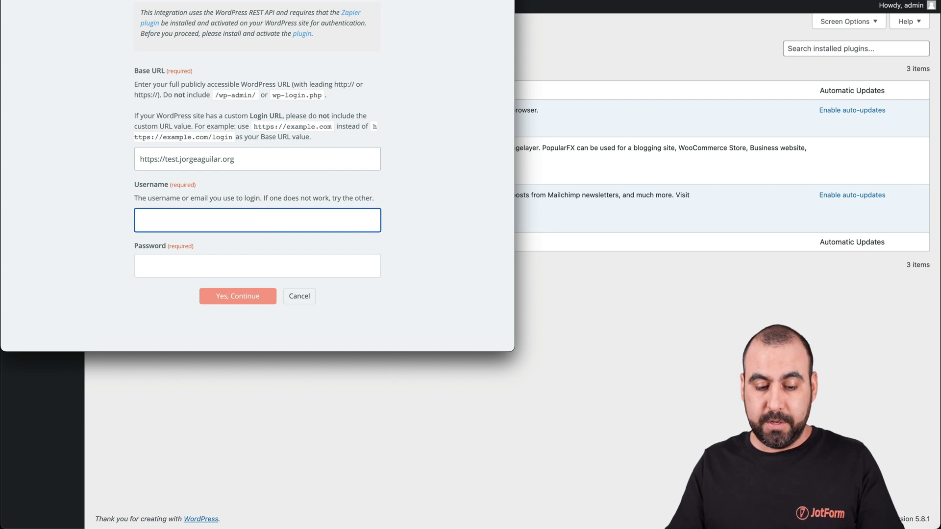
{"action": "type", "text": "admin"}
{"action": "key", "text": "Tab"}
{"action": "type", "text": "•••••"}
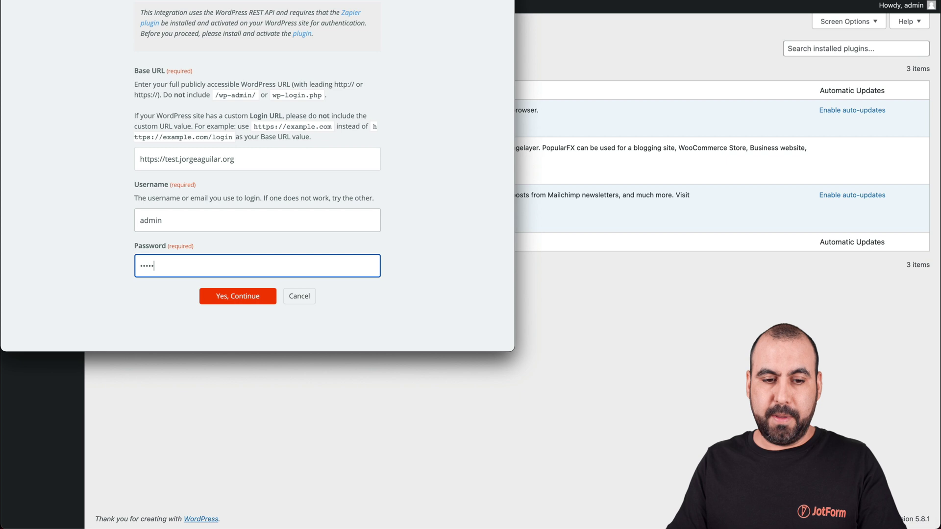
{"action": "type", "text": "••••••••"}
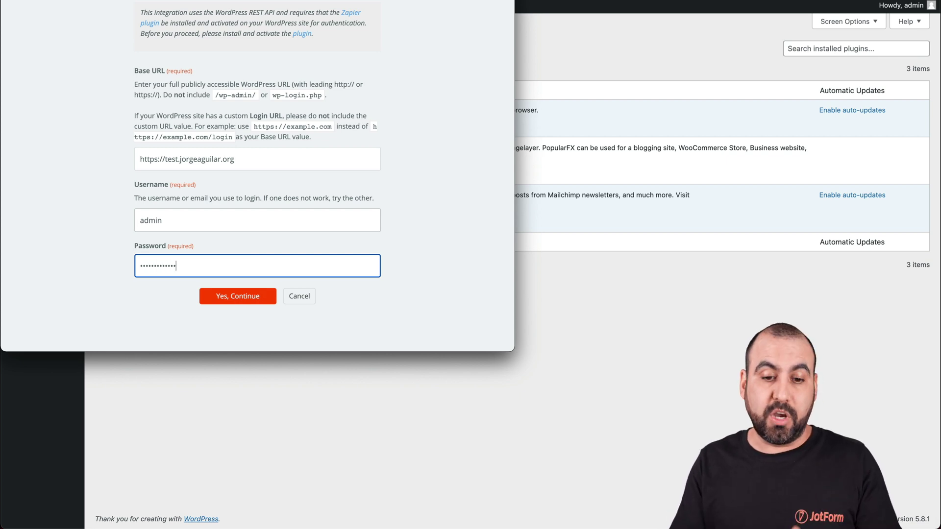
{"action": "left_click", "coordinate": [237, 297]}
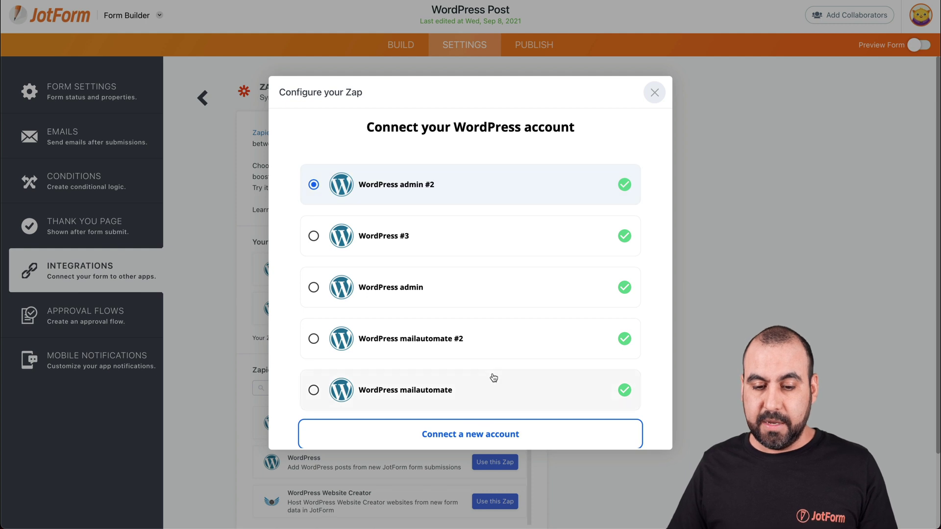
- Keep the new WordPress admin #2 account and set the post type to Posts
{"action": "scroll", "coordinate": [506, 380], "scroll_direction": "down", "scroll_amount": 3}
{"action": "left_click", "coordinate": [615, 385]}
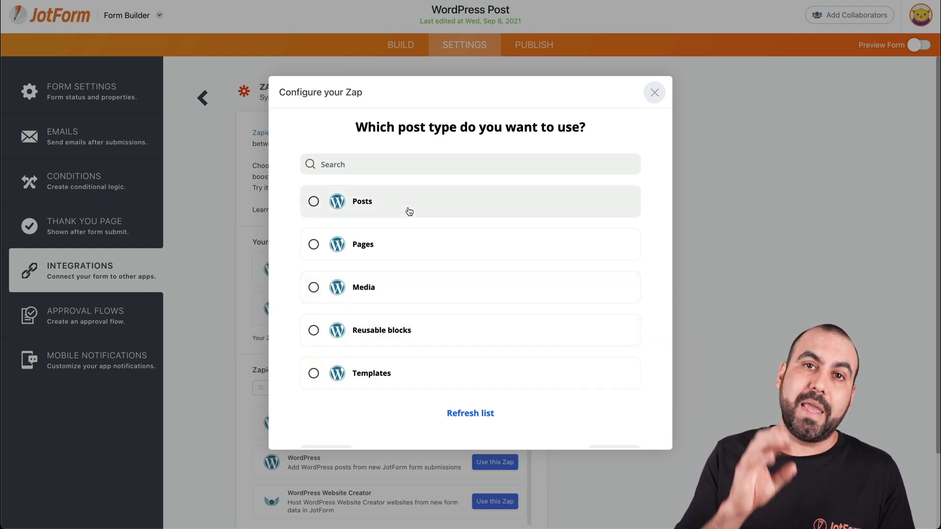
{"action": "left_click", "coordinate": [409, 211]}
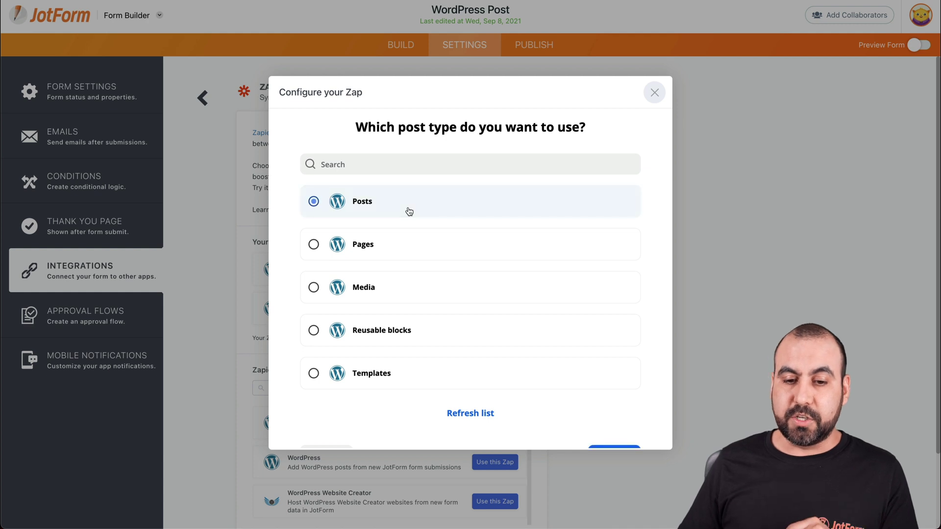
{"action": "scroll", "coordinate": [479, 361], "scroll_direction": "down", "scroll_amount": 2}
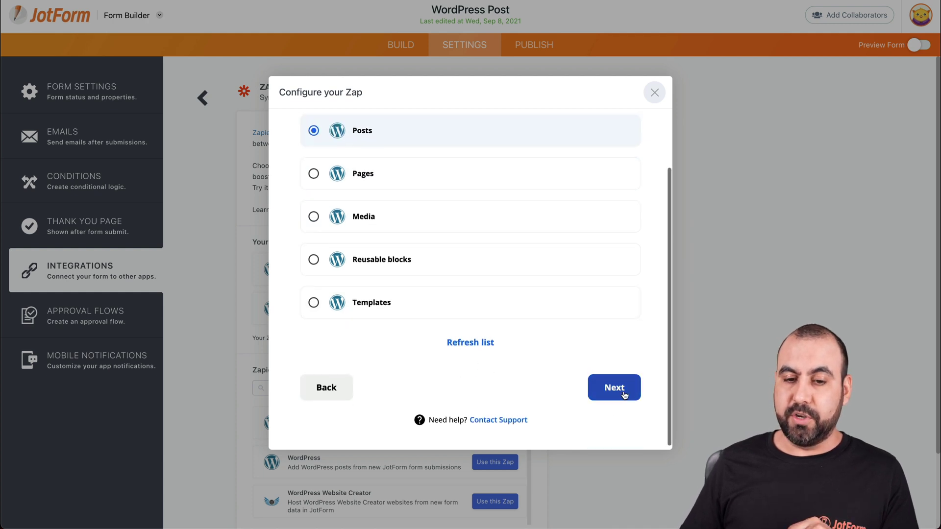
{"action": "left_click", "coordinate": [622, 389]}
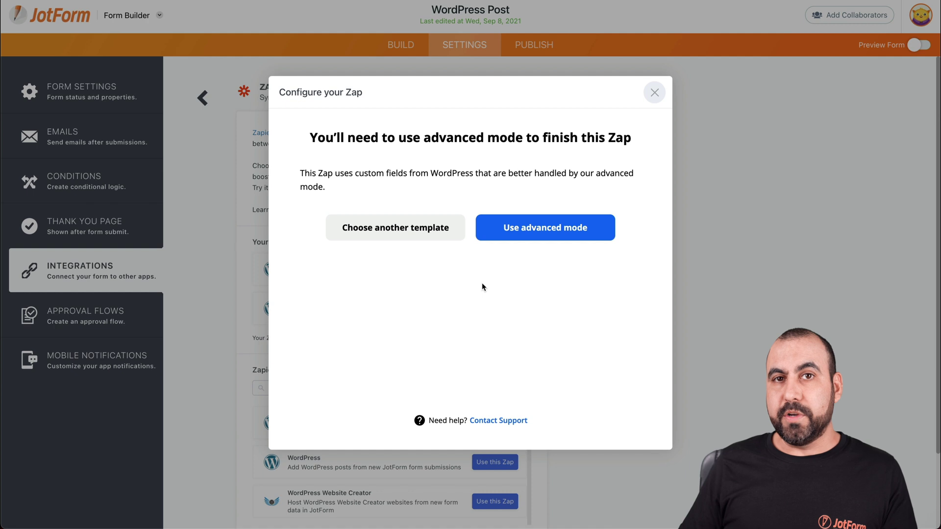
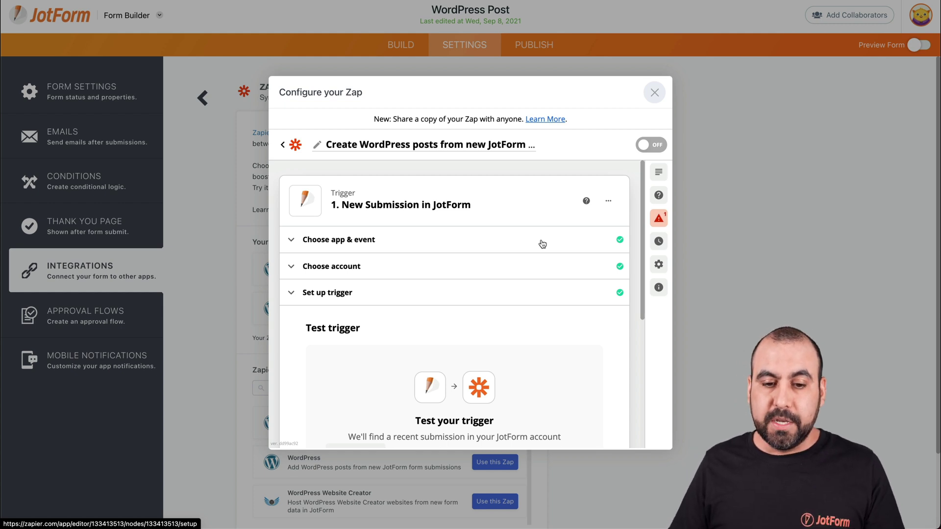
- Scroll down the completed New Submission trigger setup in the Zapier zap configuration
{"action": "scroll", "coordinate": [542, 243], "scroll_direction": "down", "scroll_amount": 3}
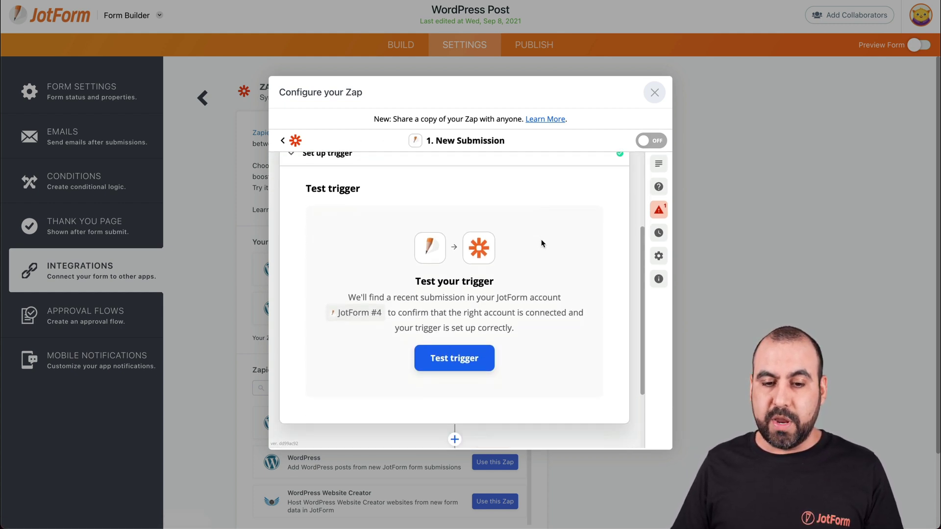
- Test the trigger to pull in sample Submission C
{"action": "scroll", "coordinate": [541, 242], "scroll_direction": "up", "scroll_amount": 3}
{"action": "scroll", "coordinate": [543, 243], "scroll_direction": "down", "scroll_amount": 1}
{"action": "scroll", "coordinate": [542, 243], "scroll_direction": "up", "scroll_amount": 1}
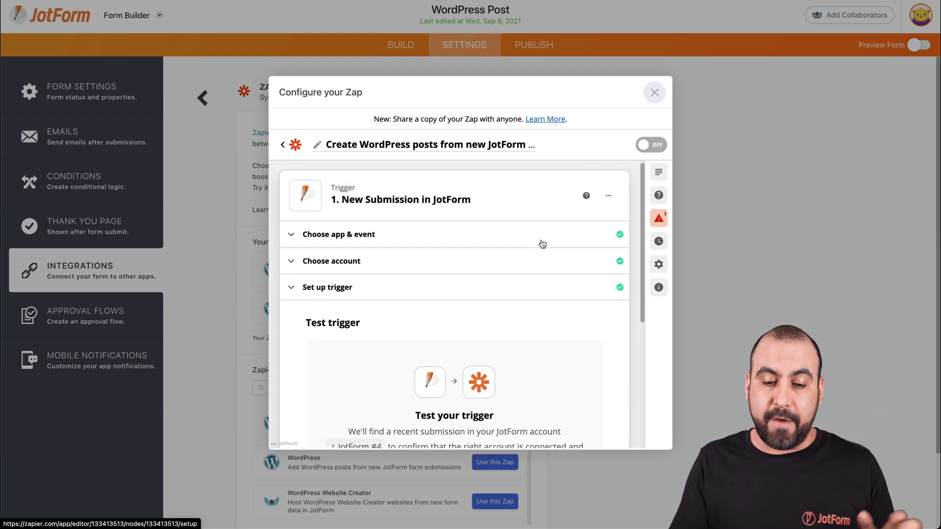
{"action": "scroll", "coordinate": [542, 244], "scroll_direction": "down", "scroll_amount": 3}
{"action": "left_click", "coordinate": [456, 329]}
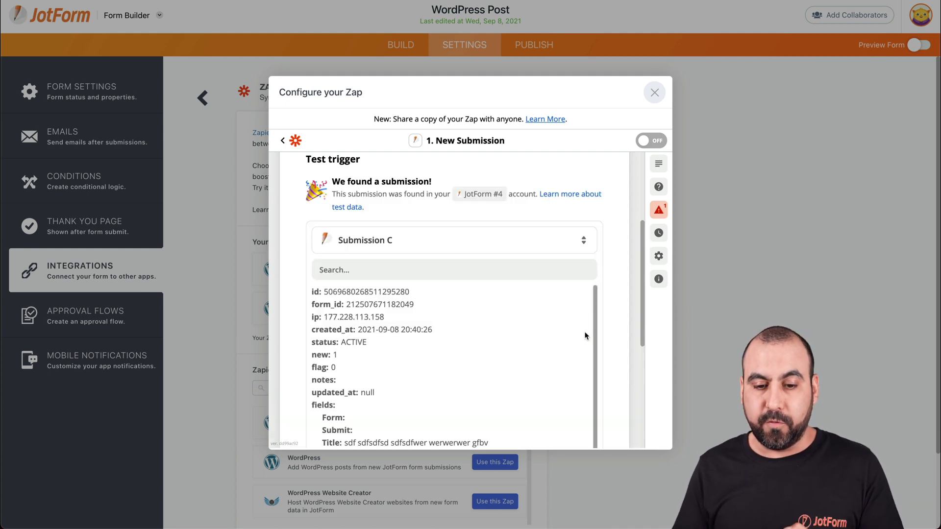
{"action": "scroll", "coordinate": [584, 335], "scroll_direction": "down", "scroll_amount": 1}
{"action": "scroll", "coordinate": [581, 354], "scroll_direction": "down", "scroll_amount": 1}
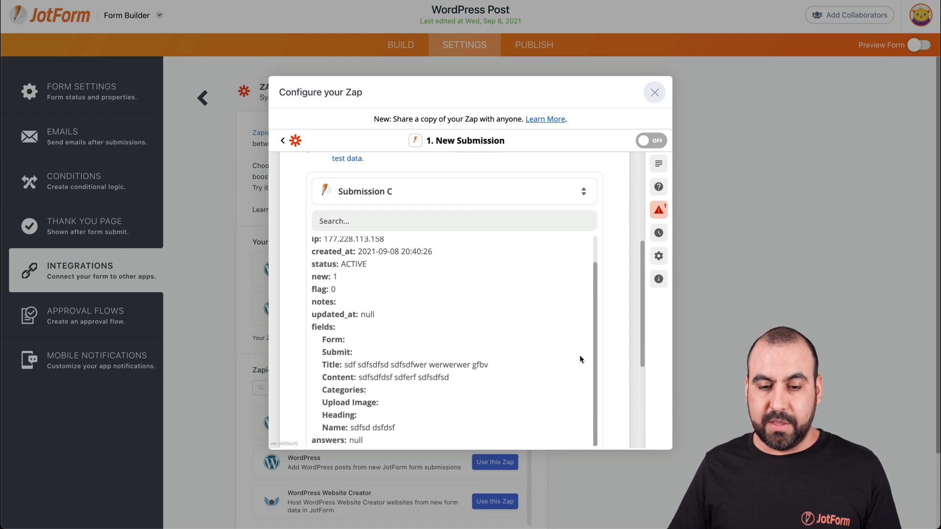
{"action": "scroll", "coordinate": [581, 355], "scroll_direction": "down", "scroll_amount": 2}
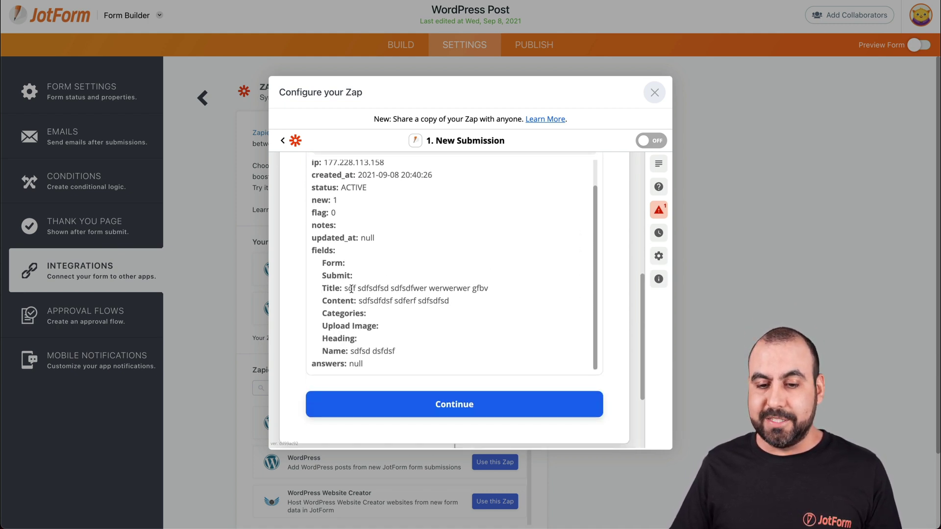
- Highlight the Title, Content and Name fields in Submission C's data
{"action": "double_click", "coordinate": [319, 289]}
{"action": "left_click", "coordinate": [323, 311]}
{"action": "left_click_drag", "start_coordinate": [344, 300], "coordinate": [450, 301]}
{"action": "left_click", "coordinate": [332, 296]}
{"action": "double_click", "coordinate": [332, 298]}
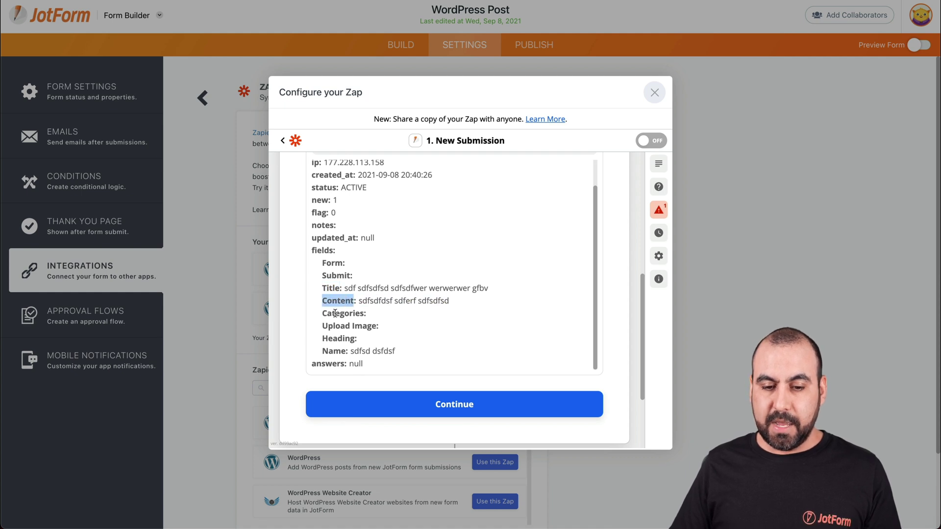
{"action": "double_click", "coordinate": [331, 350]}
{"action": "scroll", "coordinate": [452, 349], "scroll_direction": "down", "scroll_amount": 3}
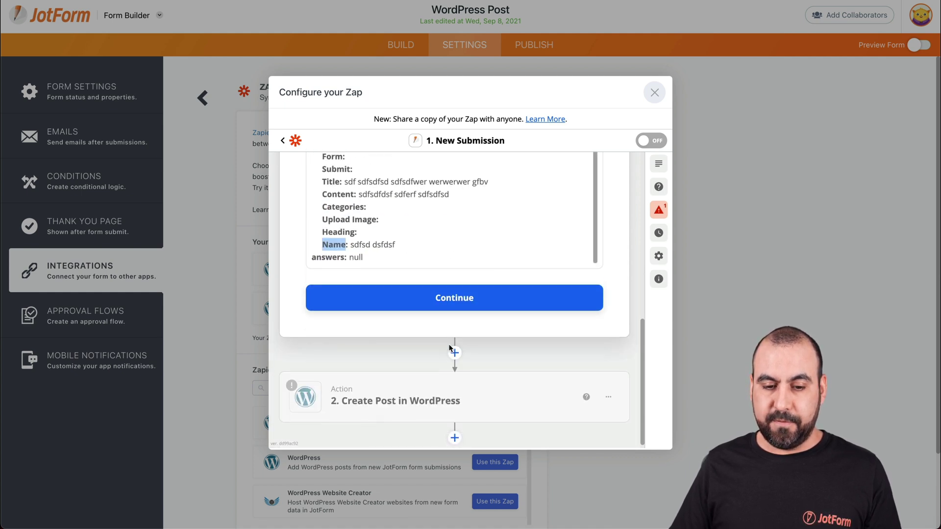
- Confirm WordPress with the Create Post action event and select the WordPress admin account
{"action": "left_click", "coordinate": [454, 291]}
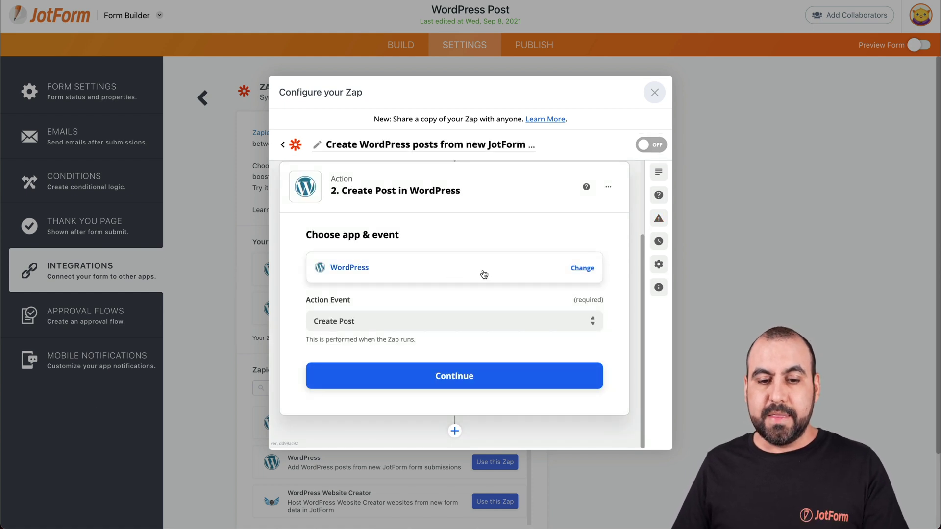
{"action": "left_click", "coordinate": [550, 269]}
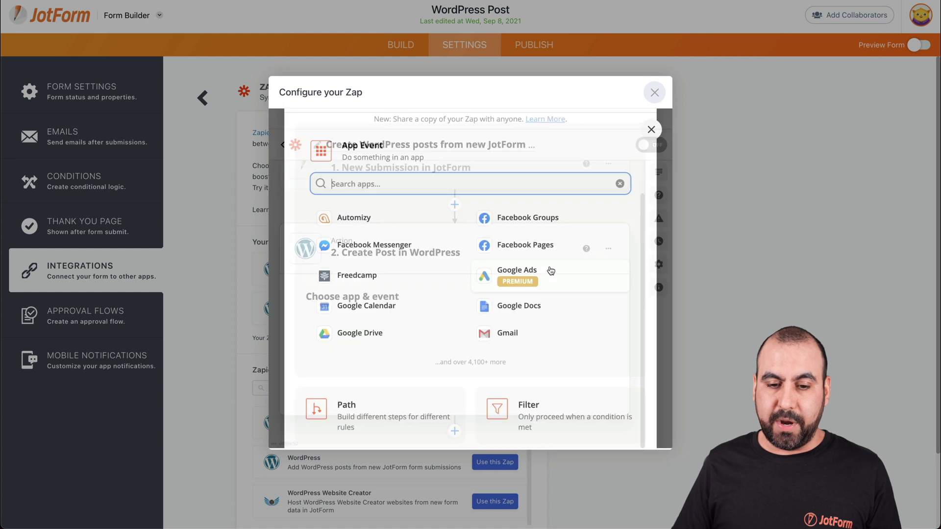
{"action": "left_click", "coordinate": [650, 130]}
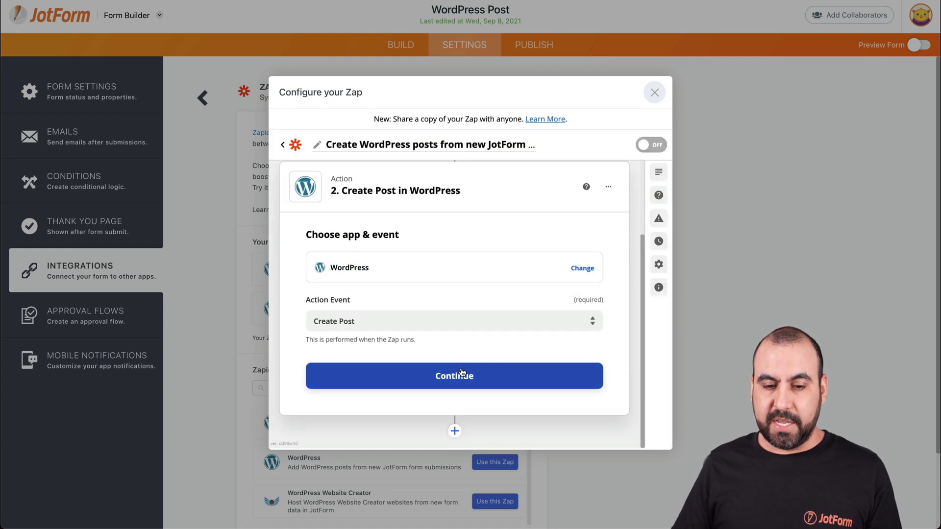
{"action": "left_click", "coordinate": [410, 380]}
{"action": "left_click", "coordinate": [410, 325]}
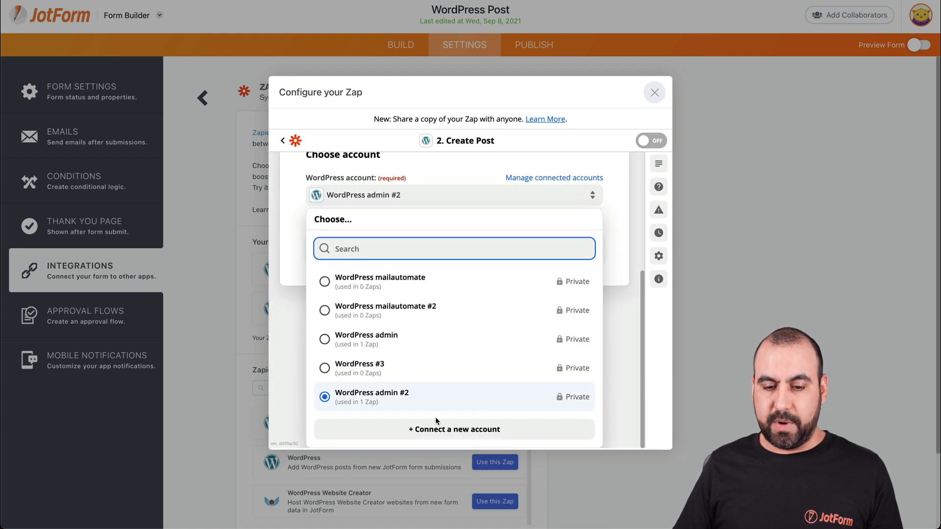
{"action": "left_click", "coordinate": [423, 390]}
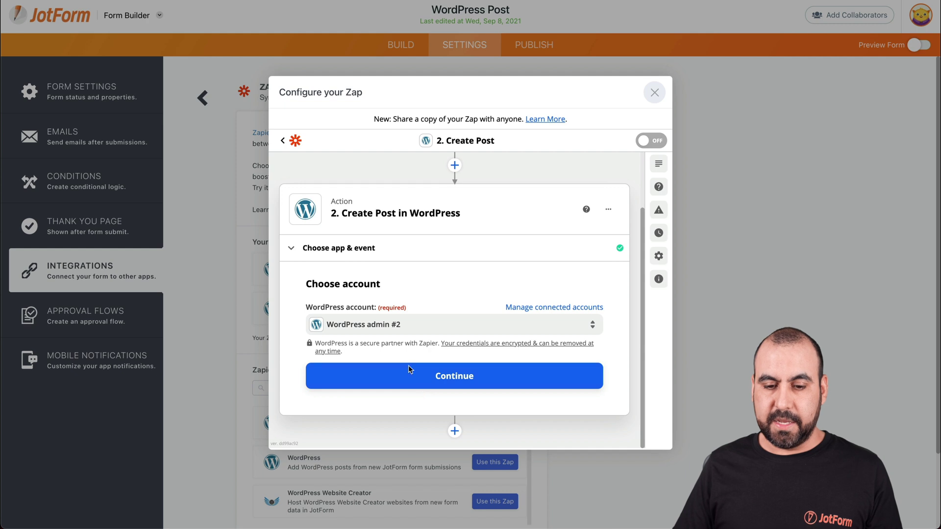
- Keep the WordPress Post Type set to Posts
{"action": "left_click", "coordinate": [447, 376]}
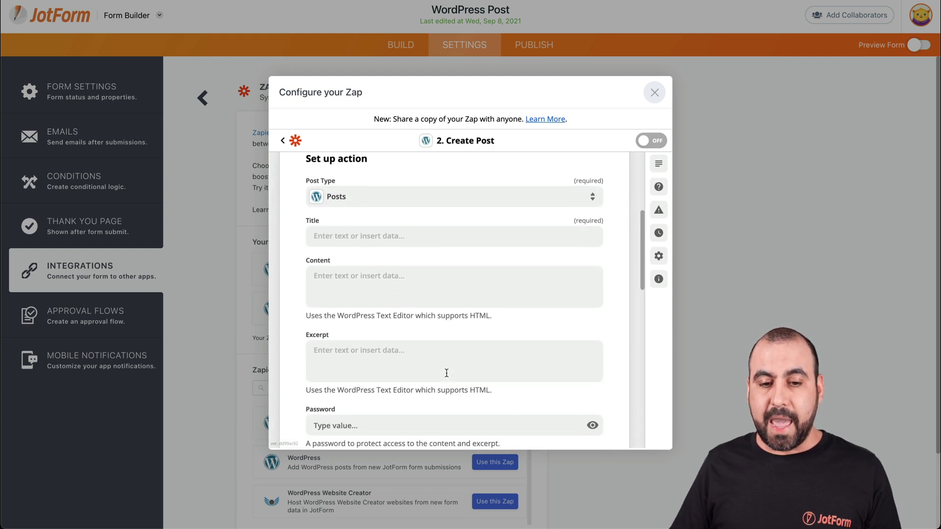
{"action": "left_click", "coordinate": [360, 199]}
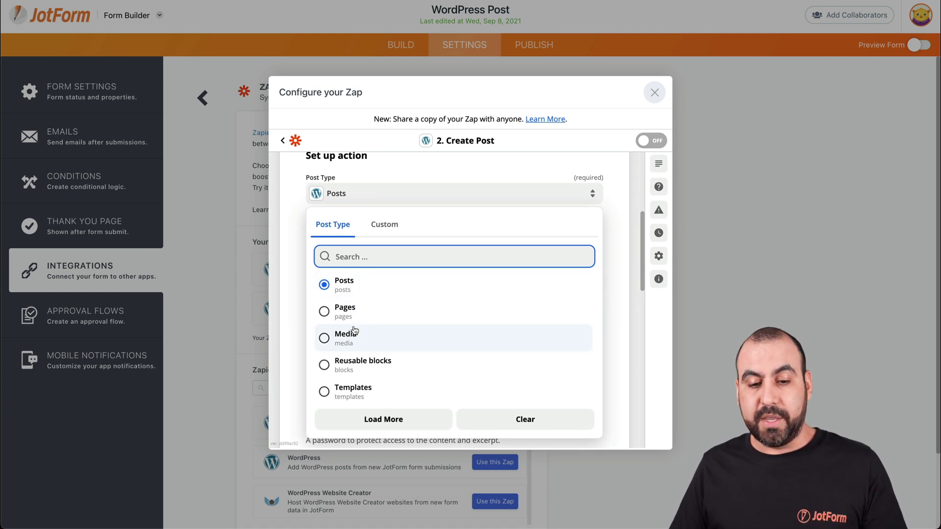
{"action": "left_click", "coordinate": [296, 232]}
- Map the post Title to the submission's Fields Title value
{"action": "left_click", "coordinate": [341, 234]}
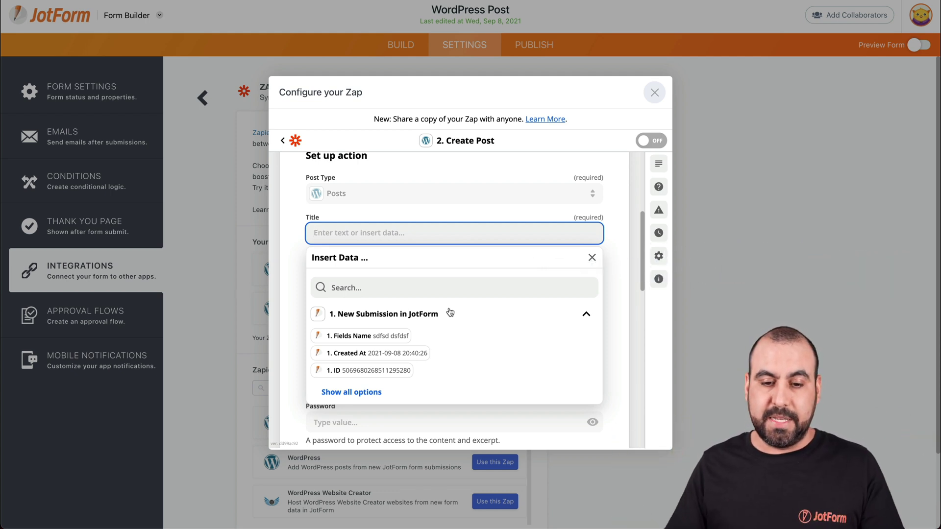
{"action": "scroll", "coordinate": [409, 351], "scroll_direction": "down", "scroll_amount": 1}
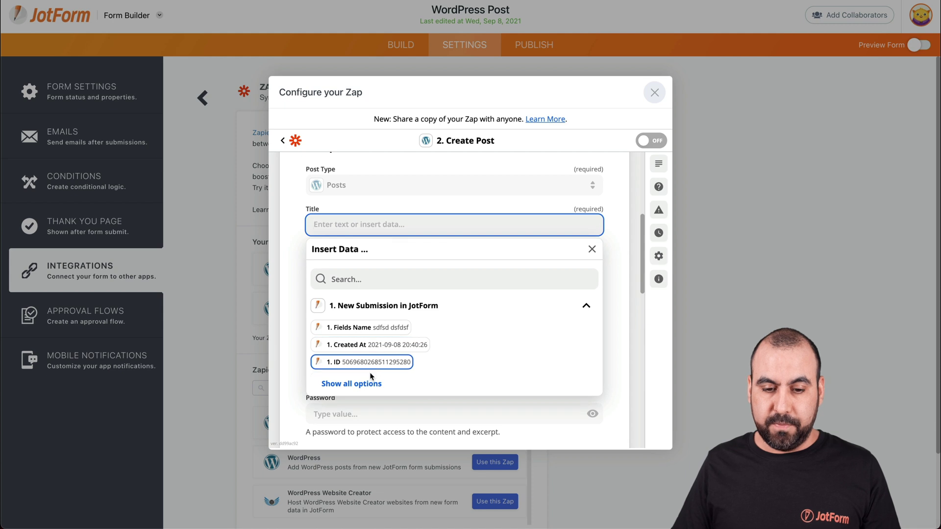
{"action": "left_click", "coordinate": [368, 385]}
{"action": "scroll", "coordinate": [429, 376], "scroll_direction": "down", "scroll_amount": 7}
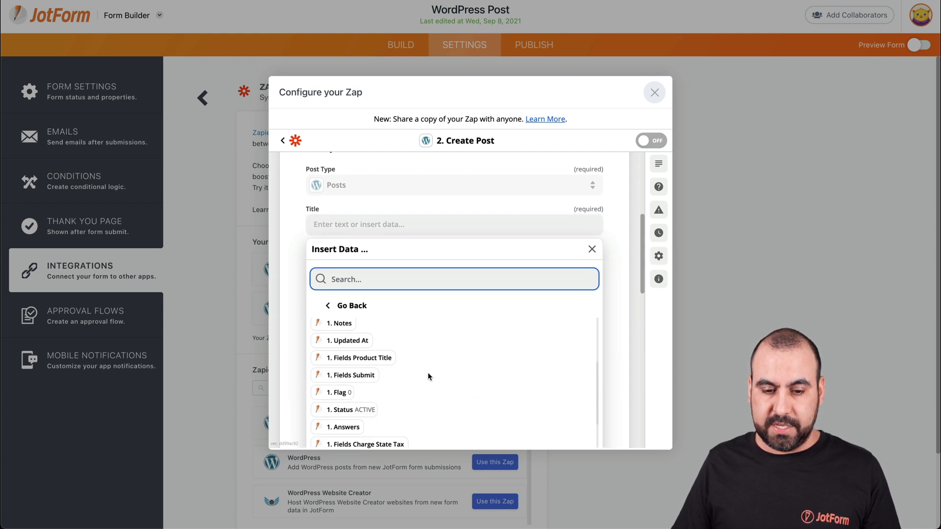
{"action": "scroll", "coordinate": [429, 376], "scroll_direction": "down", "scroll_amount": 8}
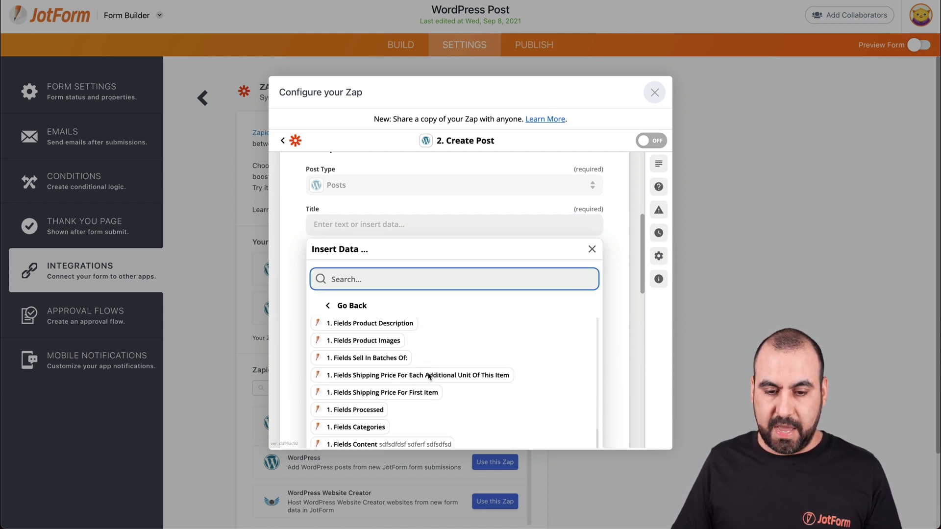
{"action": "scroll", "coordinate": [428, 375], "scroll_direction": "down", "scroll_amount": 5}
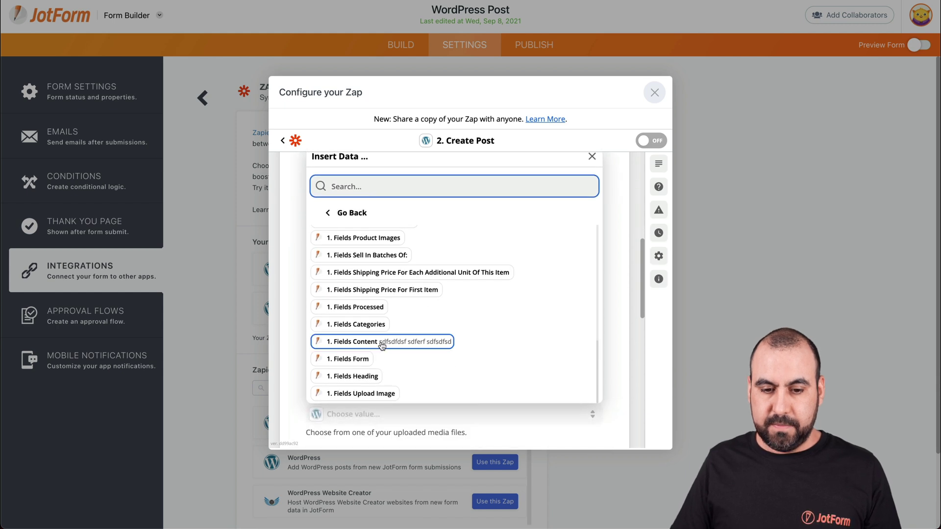
{"action": "scroll", "coordinate": [417, 348], "scroll_direction": "up", "scroll_amount": 5}
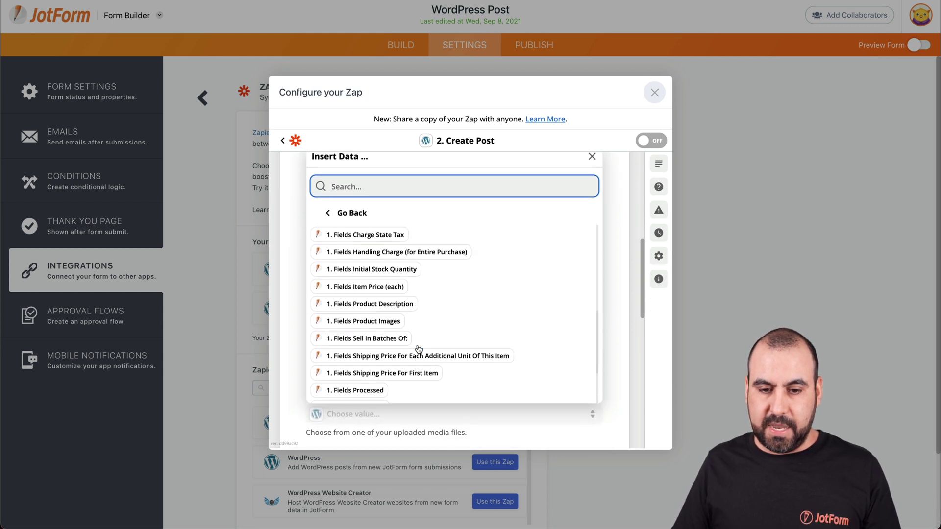
{"action": "scroll", "coordinate": [418, 348], "scroll_direction": "up", "scroll_amount": 4}
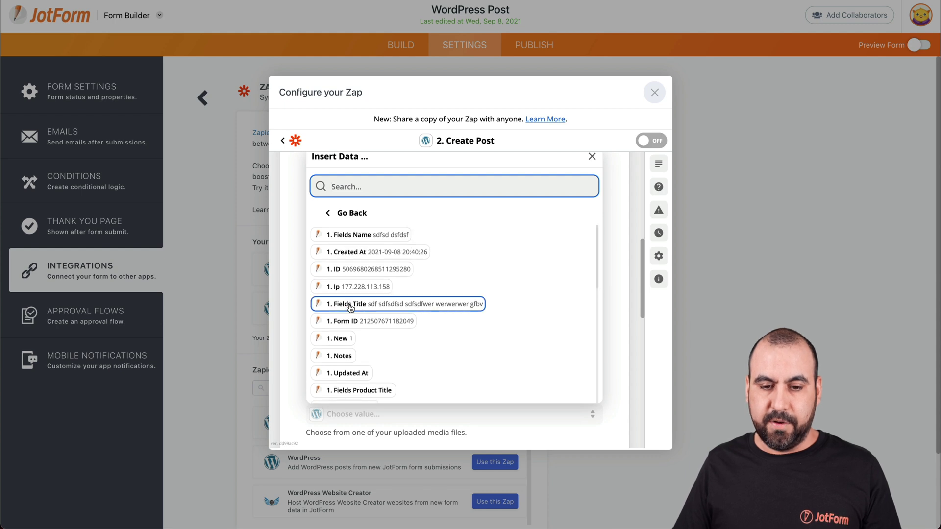
{"action": "left_click", "coordinate": [355, 304]}
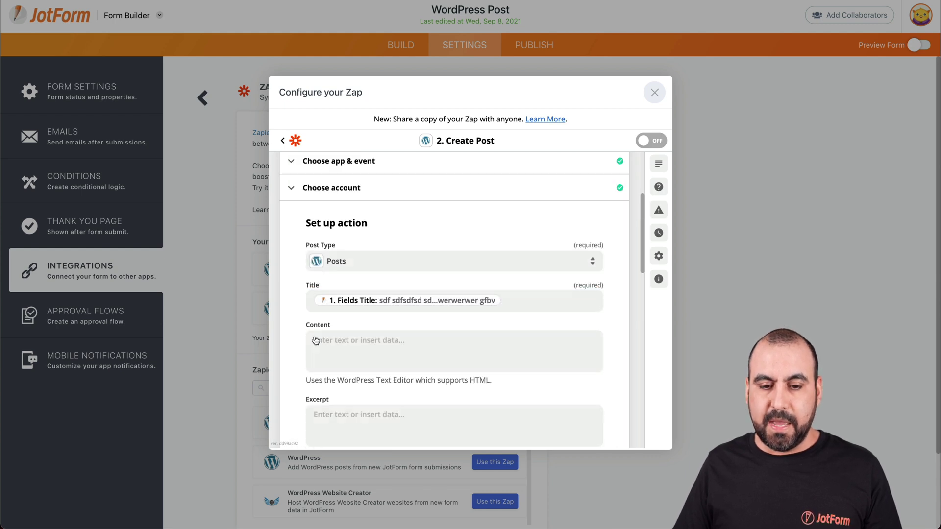
- Map the post Content to the submission's 1. Fields Content value
{"action": "scroll", "coordinate": [317, 349], "scroll_direction": "down", "scroll_amount": 3}
{"action": "left_click", "coordinate": [372, 195]}
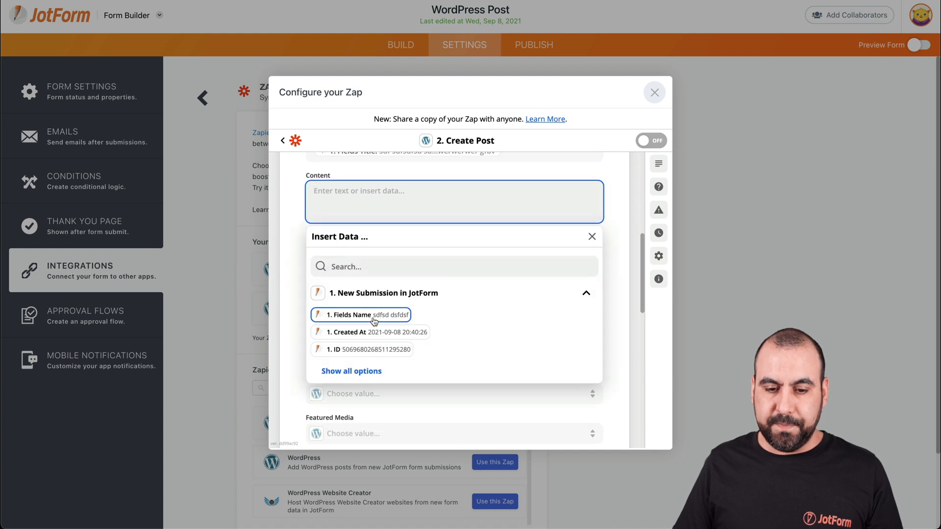
{"action": "left_click", "coordinate": [358, 371]}
{"action": "scroll", "coordinate": [454, 372], "scroll_direction": "down", "scroll_amount": 10}
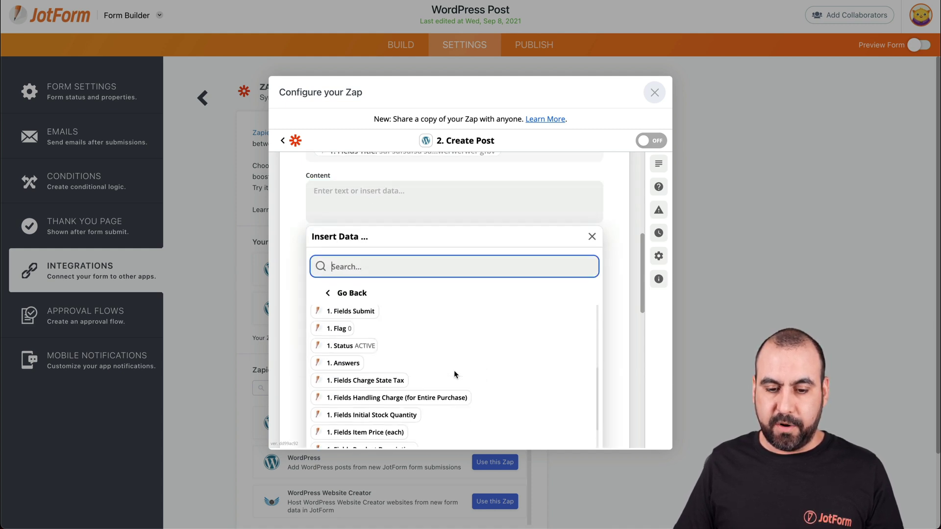
{"action": "scroll", "coordinate": [453, 372], "scroll_direction": "down", "scroll_amount": 3}
{"action": "left_click", "coordinate": [362, 400]}
{"action": "left_click", "coordinate": [296, 201]}
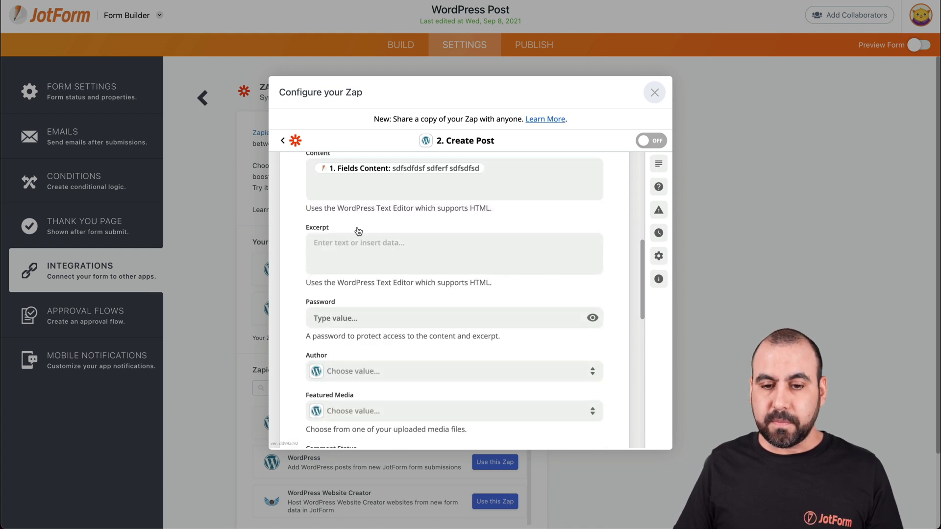
- Add the line 'This is done by a test post' below the mapped Content
{"action": "scroll", "coordinate": [488, 196], "scroll_direction": "up", "scroll_amount": 3}
{"action": "left_click", "coordinate": [506, 250]}
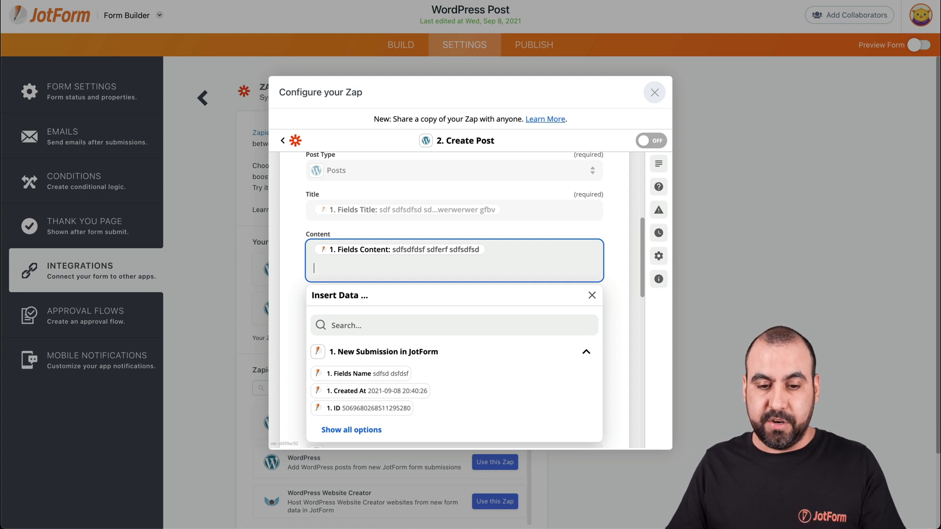
{"action": "key", "text": "Return"}
{"action": "type", "text": "This"}
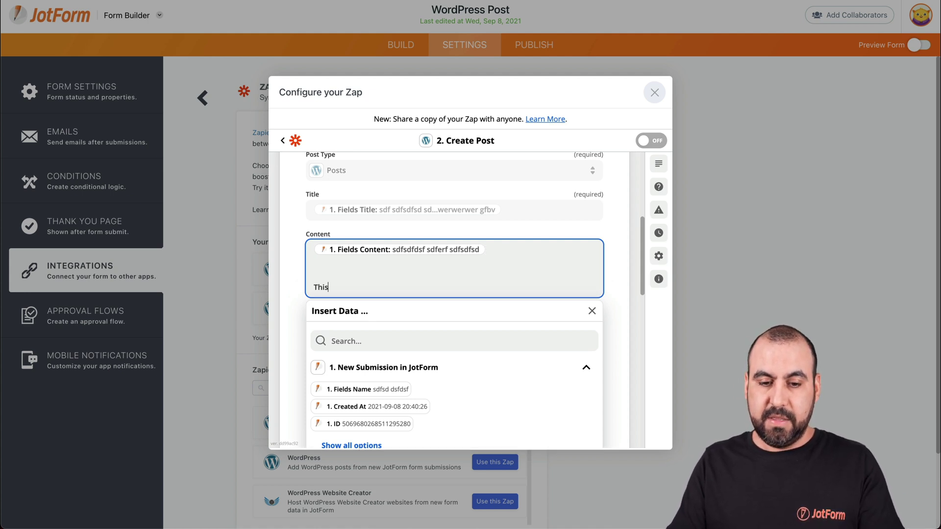
{"action": "type", "text": " is done by a"}
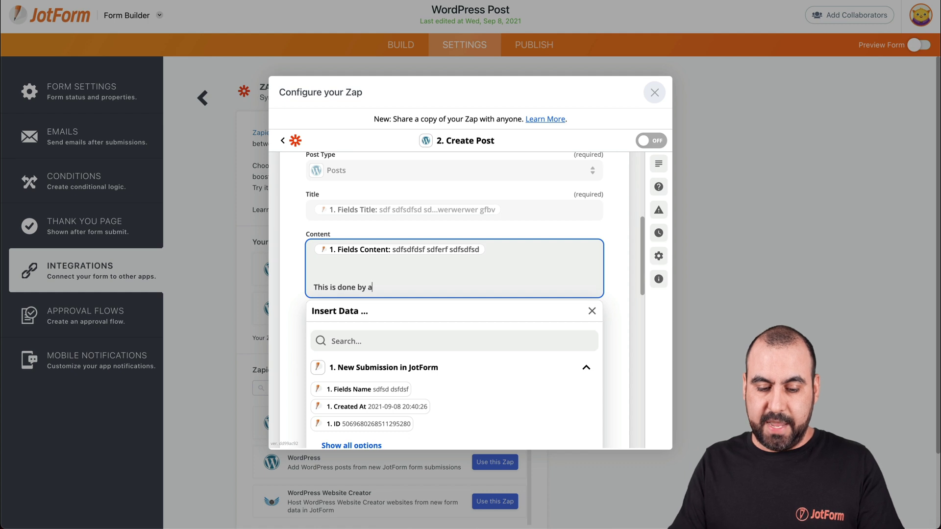
{"action": "type", "text": " test post"}
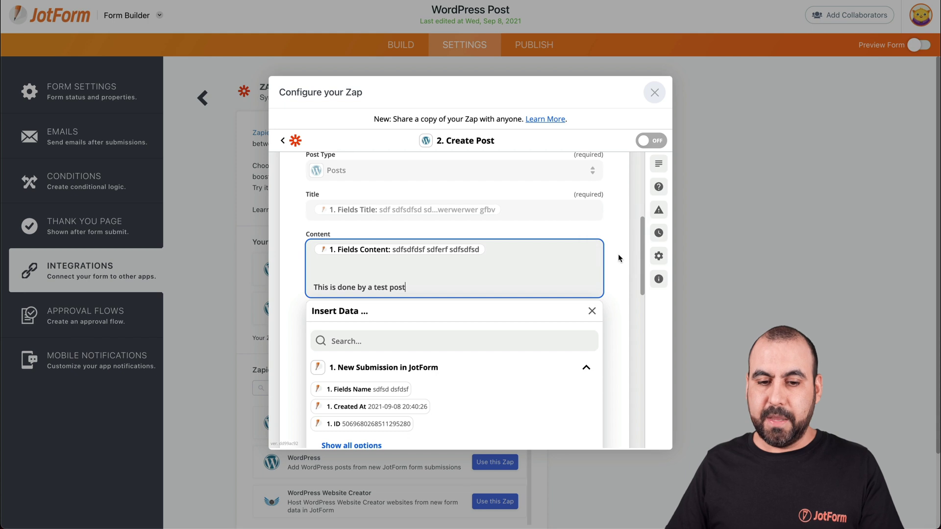
{"action": "left_click", "coordinate": [618, 255]}
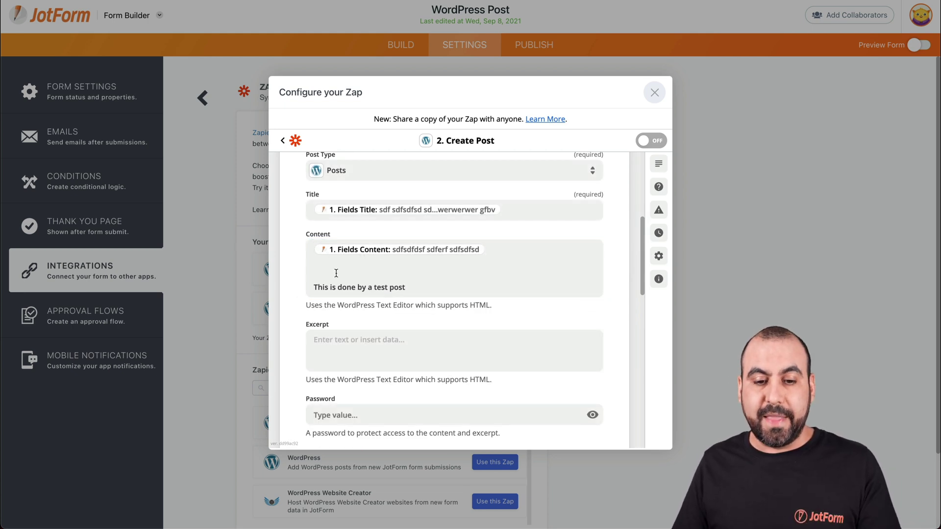
{"action": "left_click_drag", "start_coordinate": [314, 289], "coordinate": [392, 289]}
{"action": "left_click", "coordinate": [413, 289]}
{"action": "left_click", "coordinate": [288, 274]}
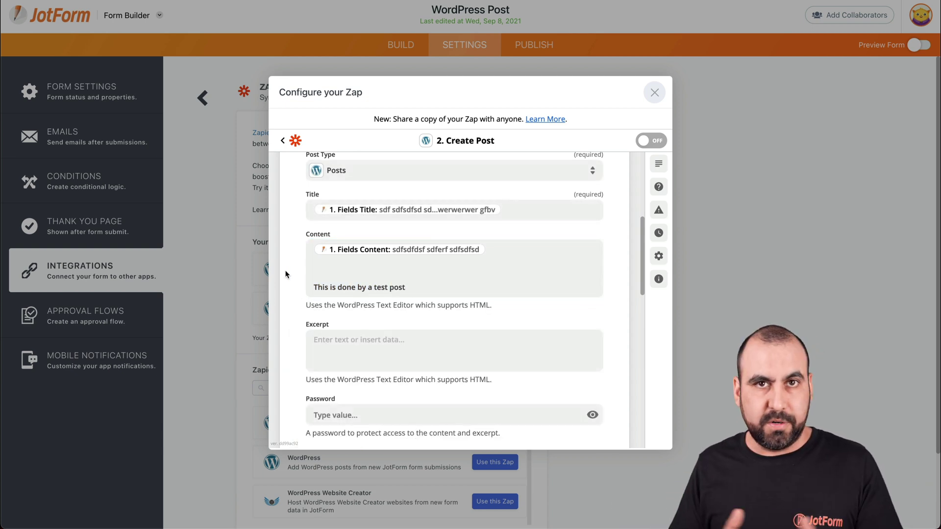
- Continue on to testing the Create Post action
{"action": "scroll", "coordinate": [313, 324], "scroll_direction": "down", "scroll_amount": 5}
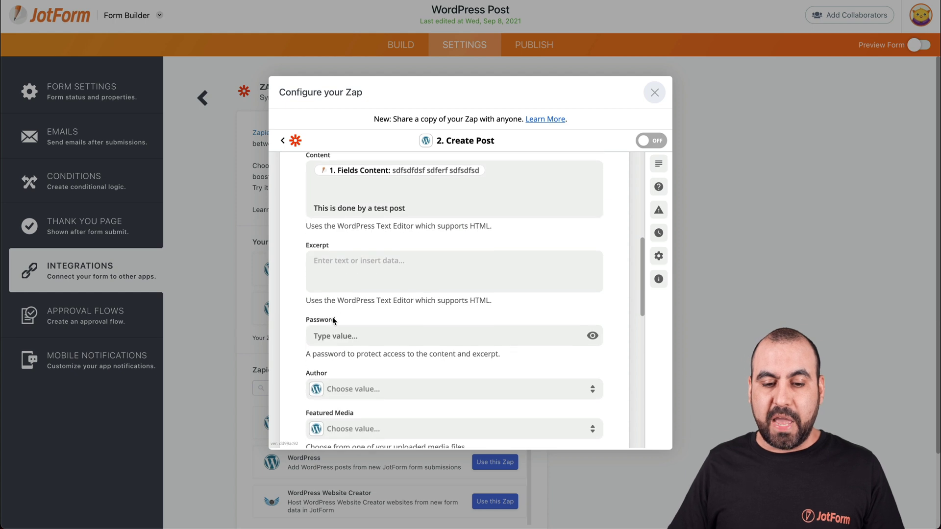
{"action": "scroll", "coordinate": [332, 321], "scroll_direction": "down", "scroll_amount": 1}
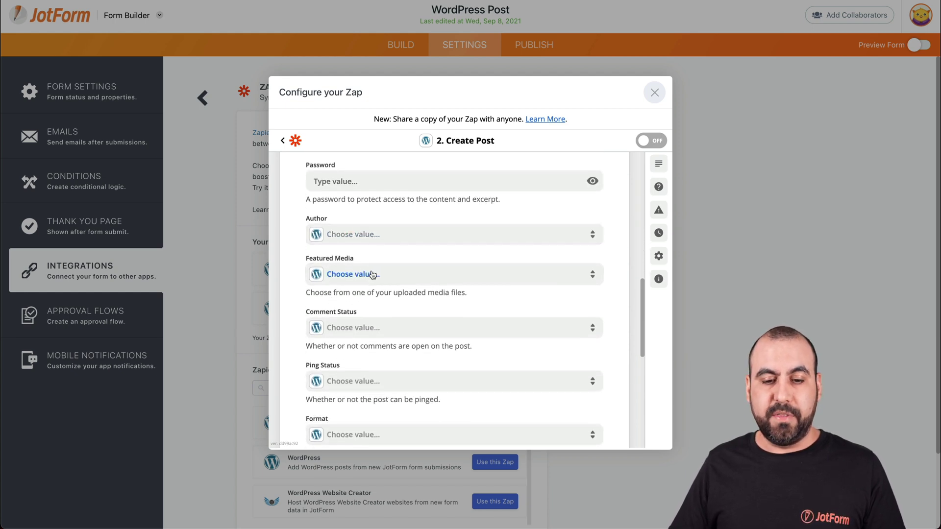
{"action": "scroll", "coordinate": [379, 333], "scroll_direction": "down", "scroll_amount": 6}
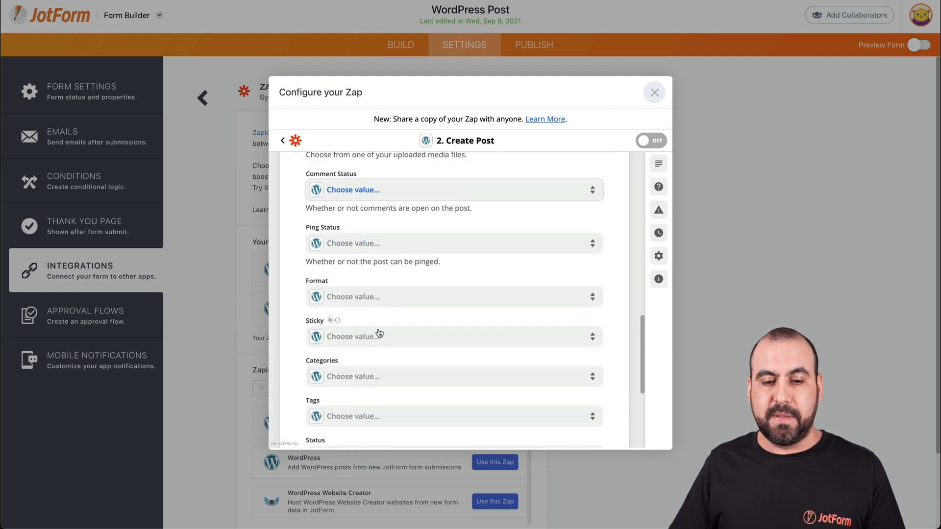
{"action": "scroll", "coordinate": [378, 332], "scroll_direction": "down", "scroll_amount": 2}
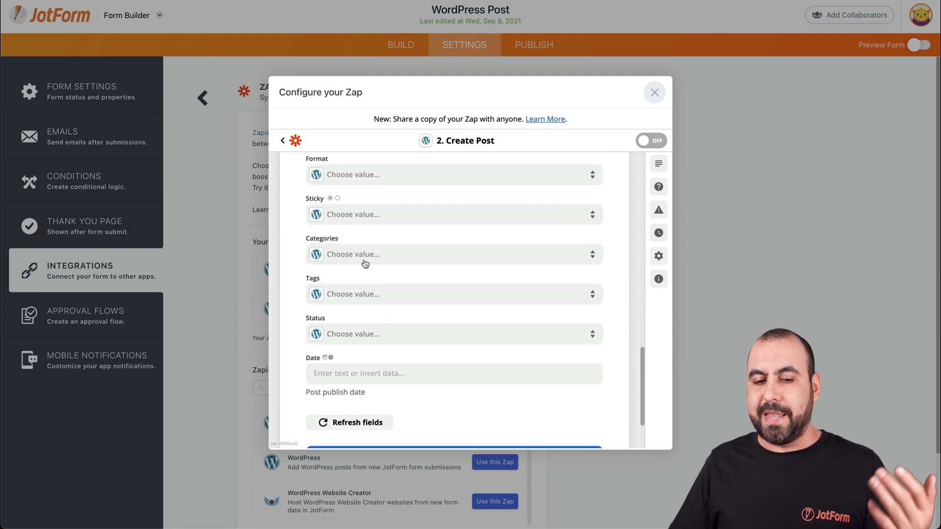
{"action": "left_click", "coordinate": [459, 376]}
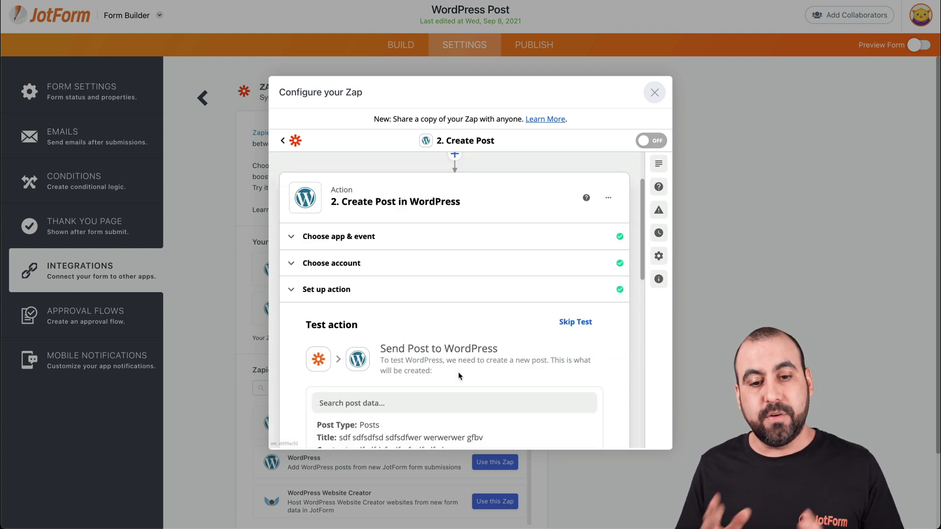
- Send a test post to WordPress with Test & Continue
{"action": "scroll", "coordinate": [457, 372], "scroll_direction": "down", "scroll_amount": 10}
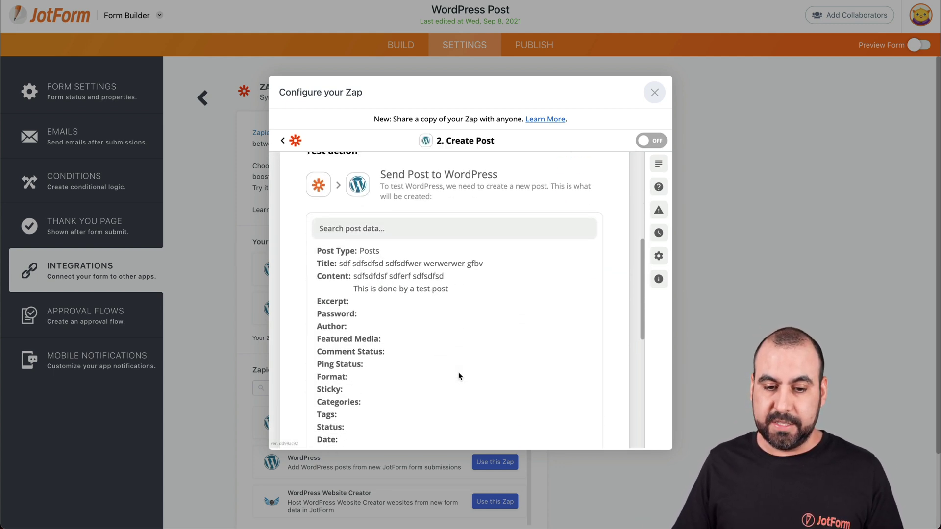
{"action": "scroll", "coordinate": [457, 372], "scroll_direction": "down", "scroll_amount": 3}
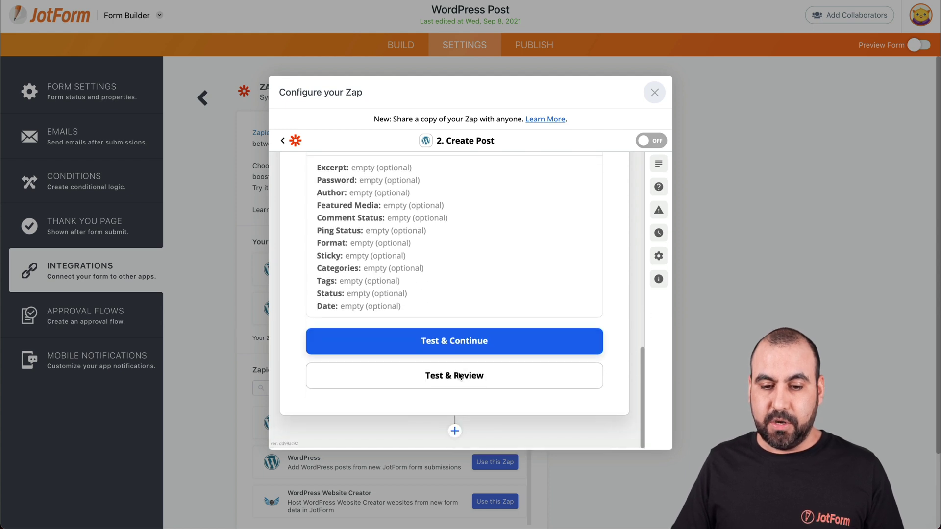
{"action": "left_click", "coordinate": [460, 342]}
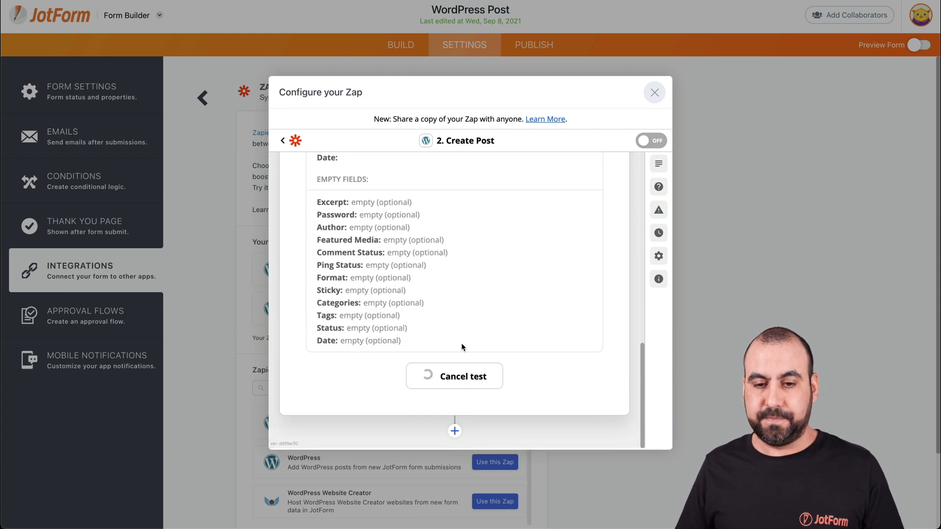
- Turn the zap on and close the zap configuration
{"action": "scroll", "coordinate": [426, 262], "scroll_direction": "up", "scroll_amount": 5}
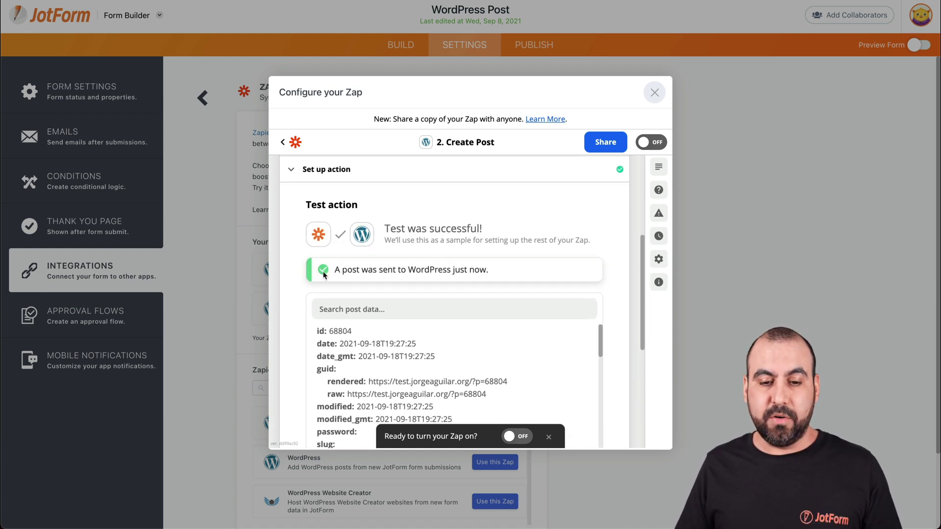
{"action": "scroll", "coordinate": [451, 300], "scroll_direction": "down", "scroll_amount": 5}
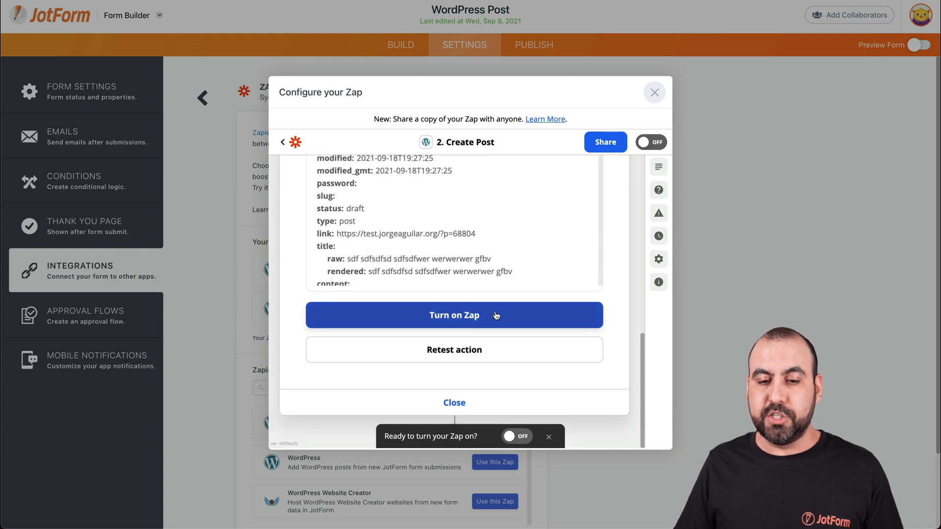
{"action": "left_click", "coordinate": [496, 315]}
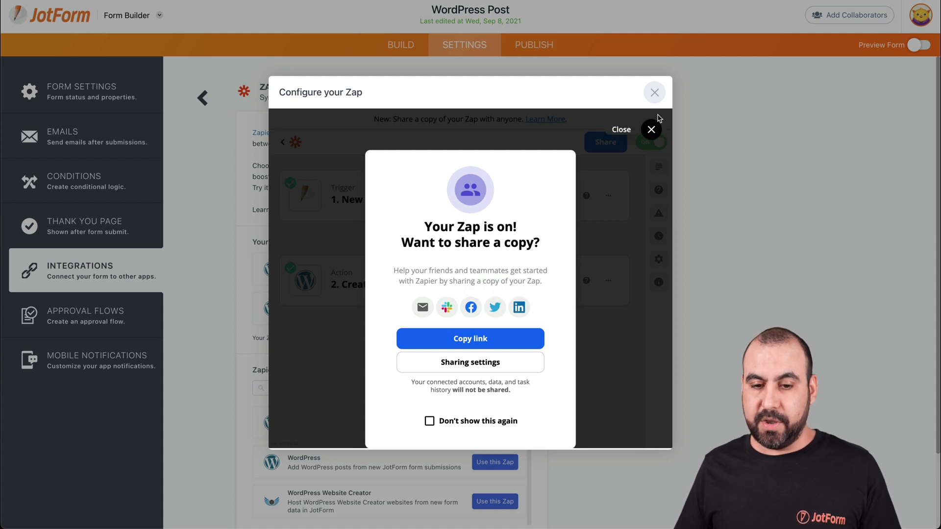
{"action": "left_click", "coordinate": [654, 93]}
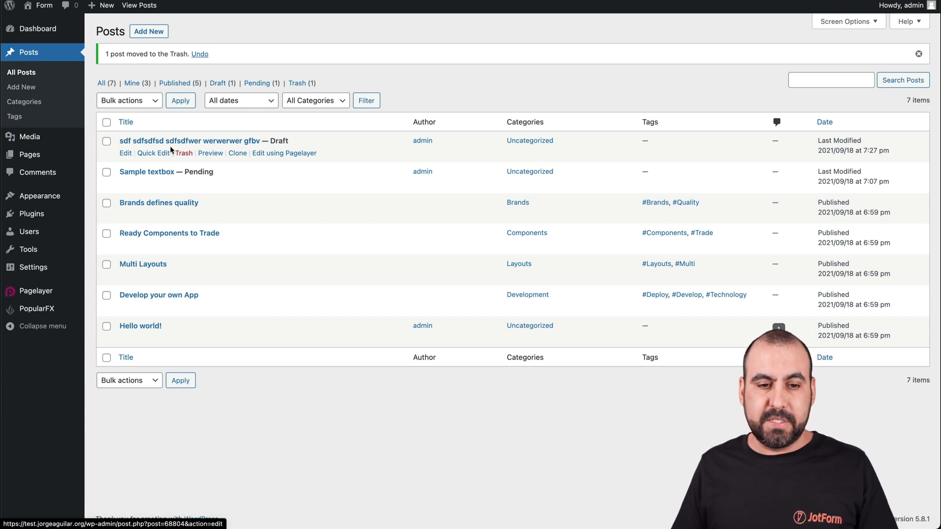
- Open the draft test post and review its body lines, including 'This is done by a test post'
{"action": "left_click", "coordinate": [126, 154]}
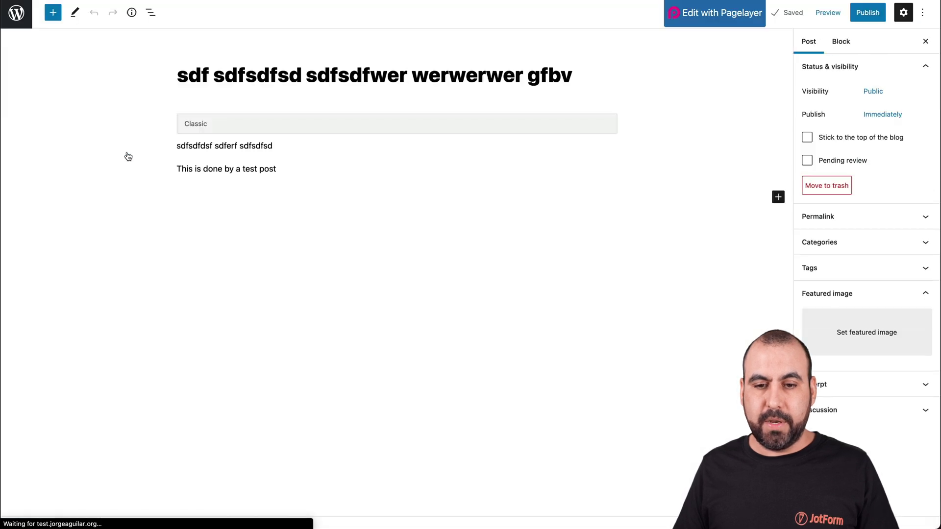
{"action": "left_click_drag", "start_coordinate": [178, 168], "coordinate": [285, 168]}
{"action": "left_click", "coordinate": [286, 168]}
{"action": "left_click_drag", "start_coordinate": [178, 145], "coordinate": [281, 149]}
{"action": "left_click", "coordinate": [296, 155]}
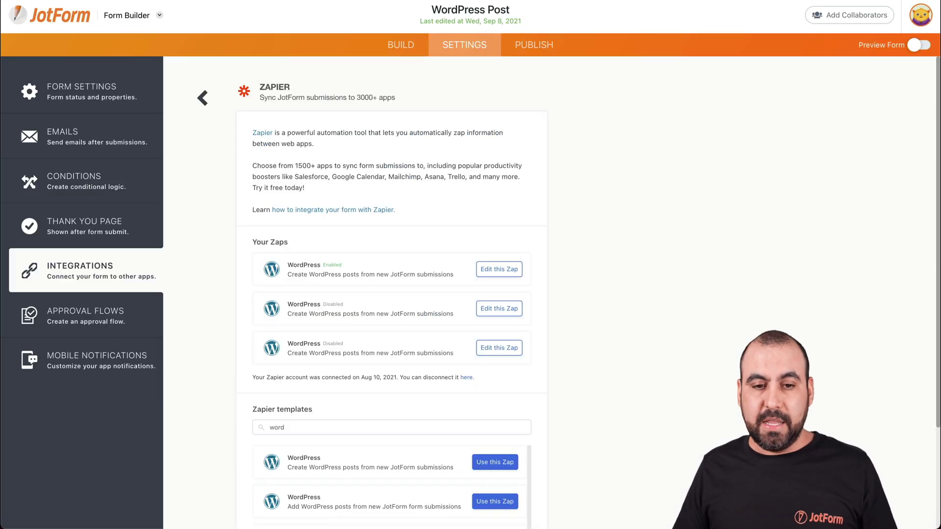
- Open the live WordPress Post form in a new tab from the Publish share link
{"action": "left_click", "coordinate": [539, 45]}
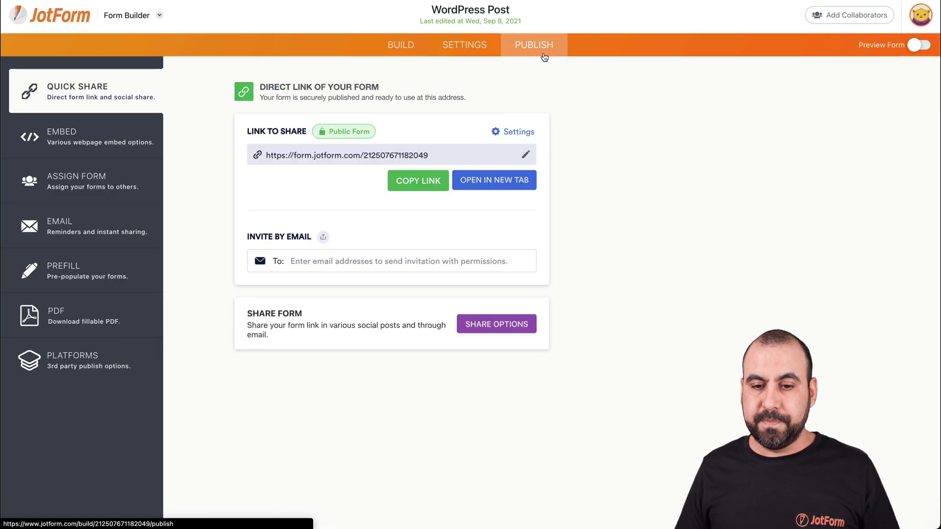
{"action": "left_click", "coordinate": [510, 177]}
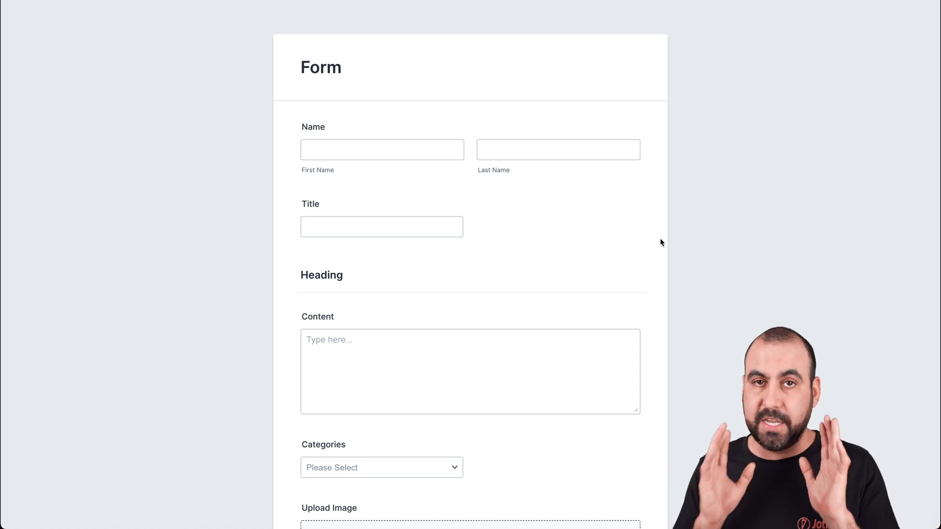
- Enter the submitter's first and last name and the title 'This is a test post'
{"action": "left_click", "coordinate": [383, 153]}
{"action": "type", "text": "jrge"}
{"action": "key", "text": "Tab"}
{"action": "key", "text": "shift+Tab"}
{"action": "type", "text": "jorge"}
{"action": "key", "text": "Tab"}
{"action": "type", "text": "aguilar"}
{"action": "key", "text": "Tab"}
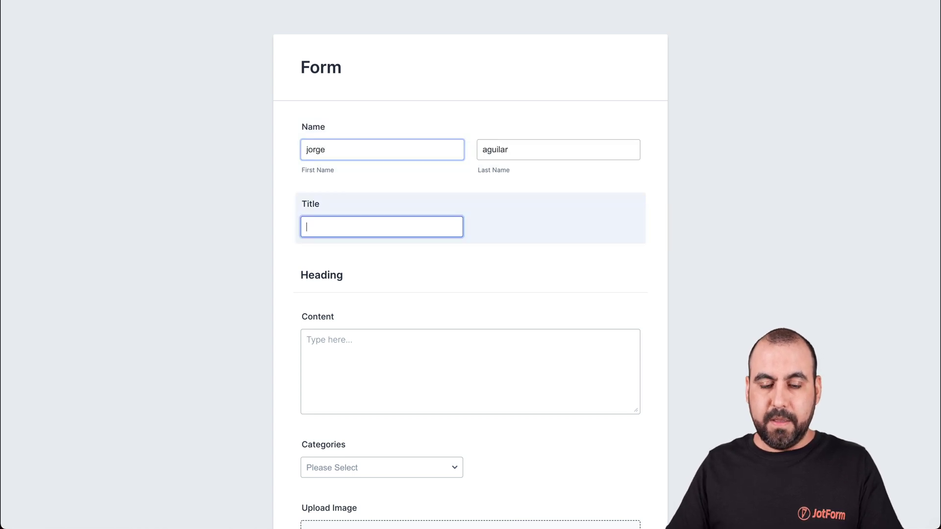
{"action": "type", "text": "This is a"}
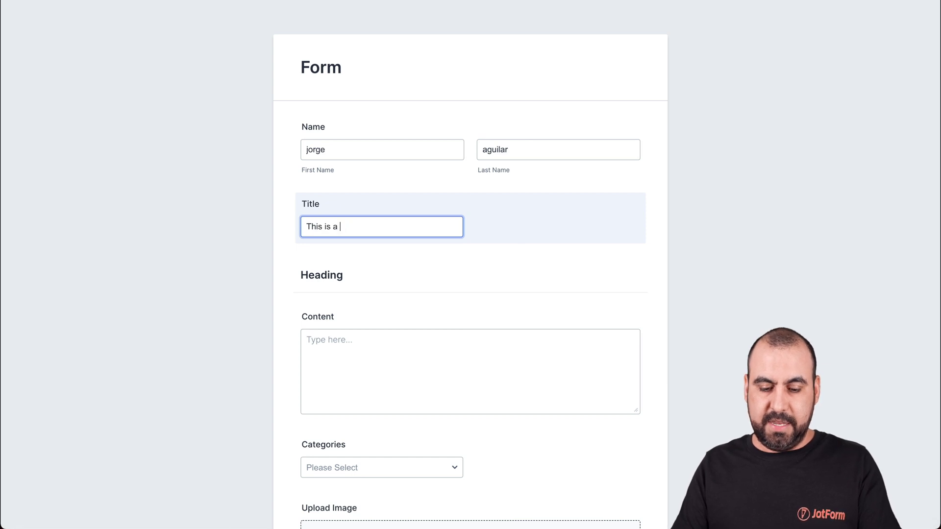
{"action": "type", "text": " test post title"}
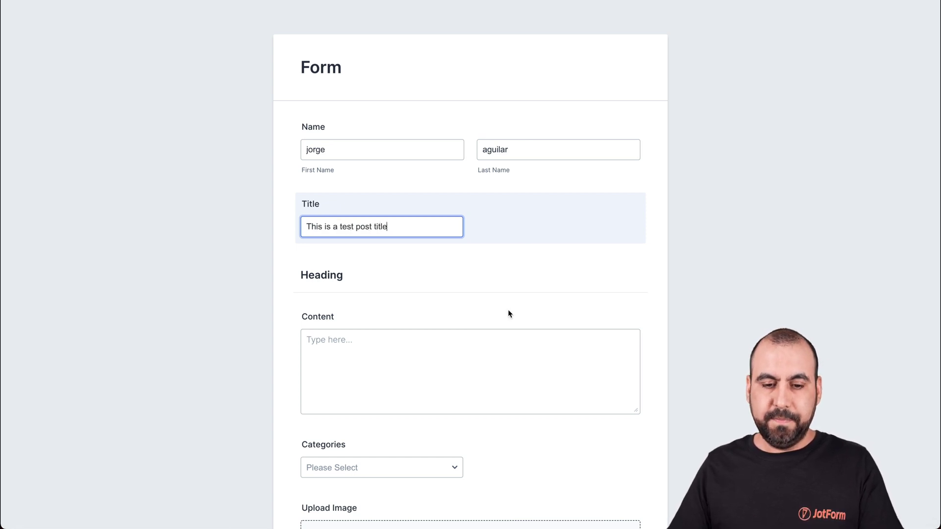
- Fill the Content box with the sample test-post text, fixing the 'section' typo
{"action": "scroll", "coordinate": [507, 314], "scroll_direction": "down", "scroll_amount": 3}
{"action": "left_click", "coordinate": [472, 218]}
{"action": "type", "text": "This is"}
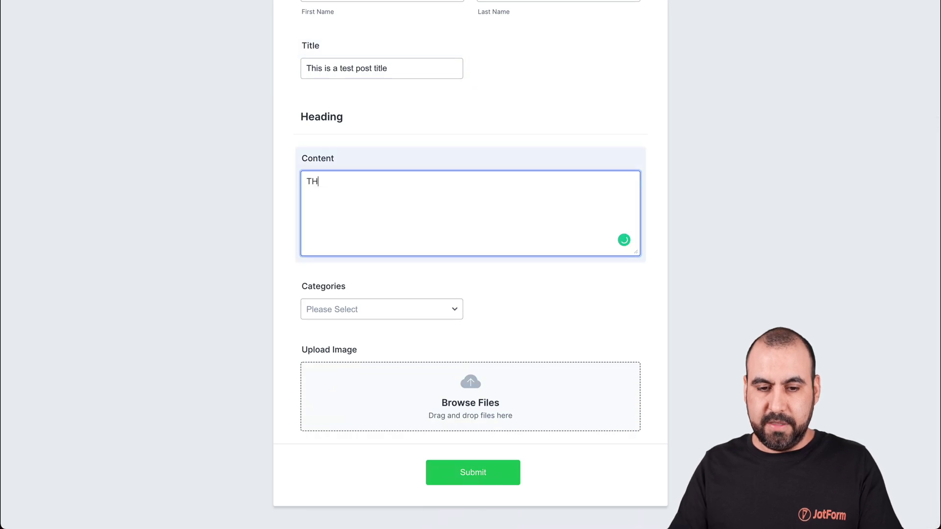
{"action": "type", "text": " a test post for th"}
{"action": "type", "text": "ent seciton"}
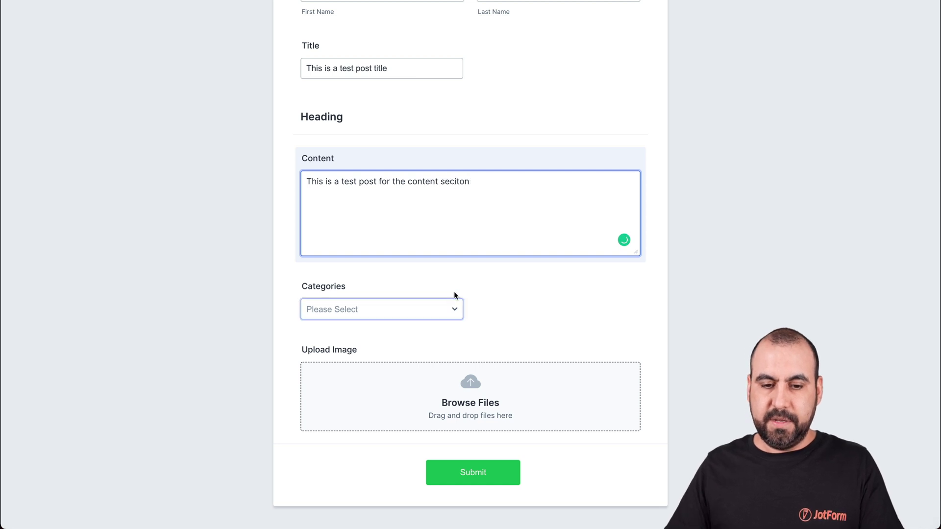
{"action": "left_click", "coordinate": [456, 184]}
{"action": "key", "text": "BackSpace"}
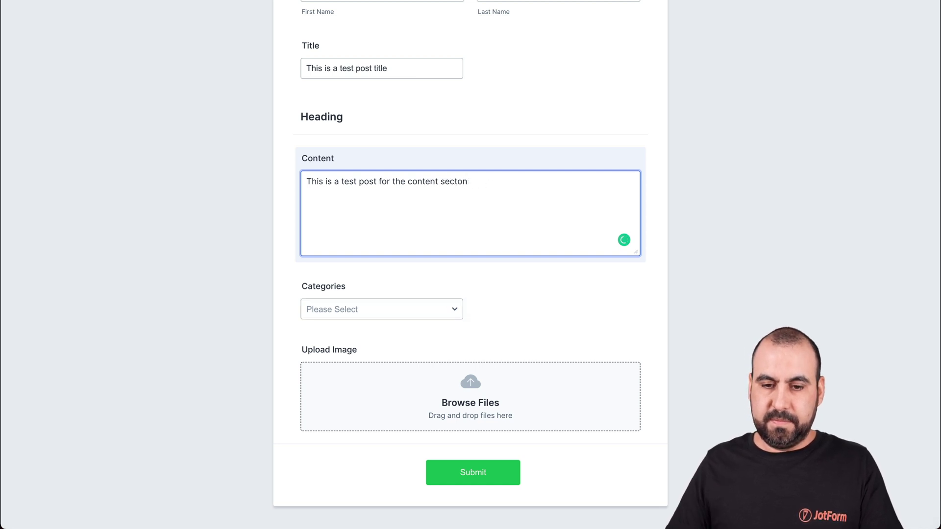
{"action": "type", "text": "i"}
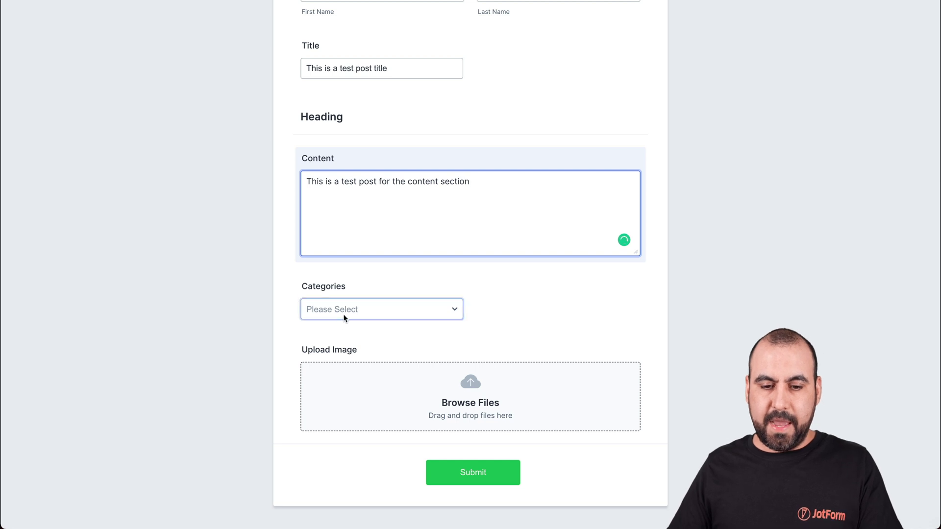
- Choose the Tables category and submit the form
{"action": "left_click", "coordinate": [371, 315]}
{"action": "left_click", "coordinate": [356, 337]}
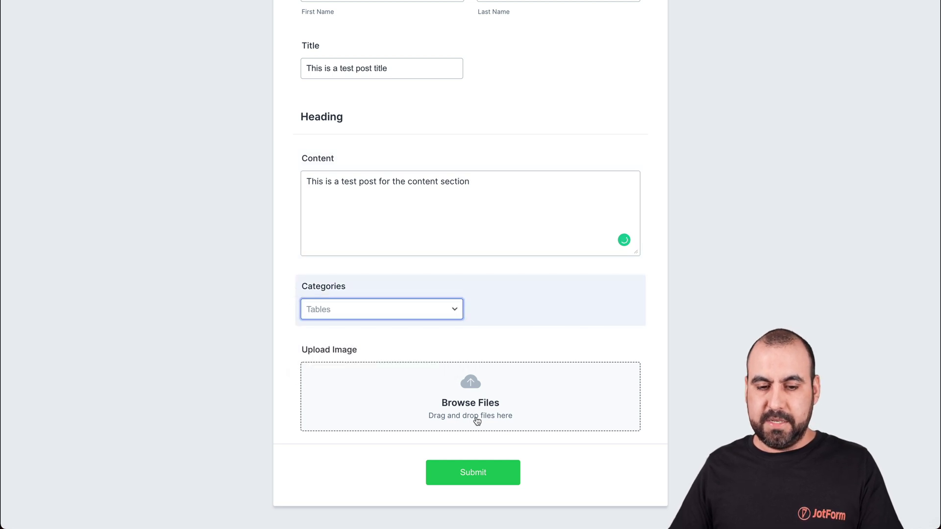
{"action": "left_click", "coordinate": [508, 468]}
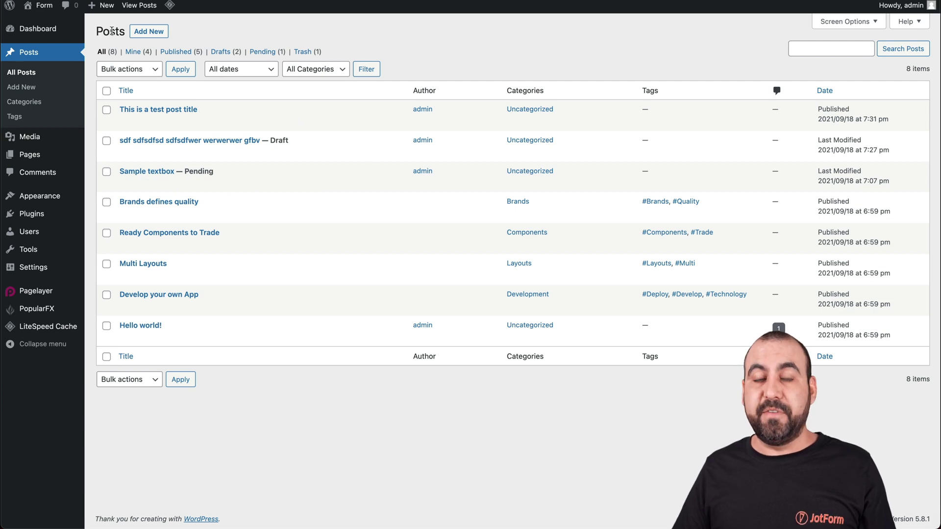
- Check the new post in All Posts, then visit the live site's home page
{"action": "mouse_move", "coordinate": [122, 110]}
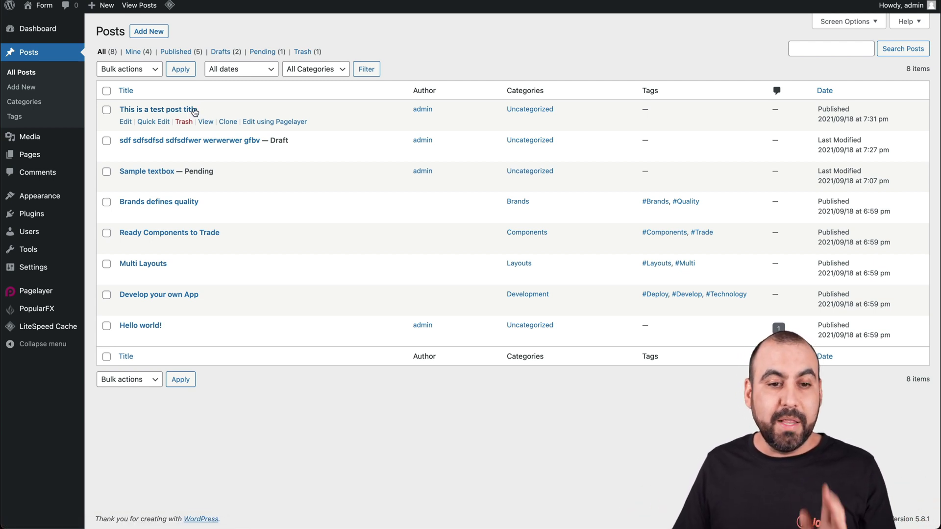
{"action": "left_click", "coordinate": [51, 8]}
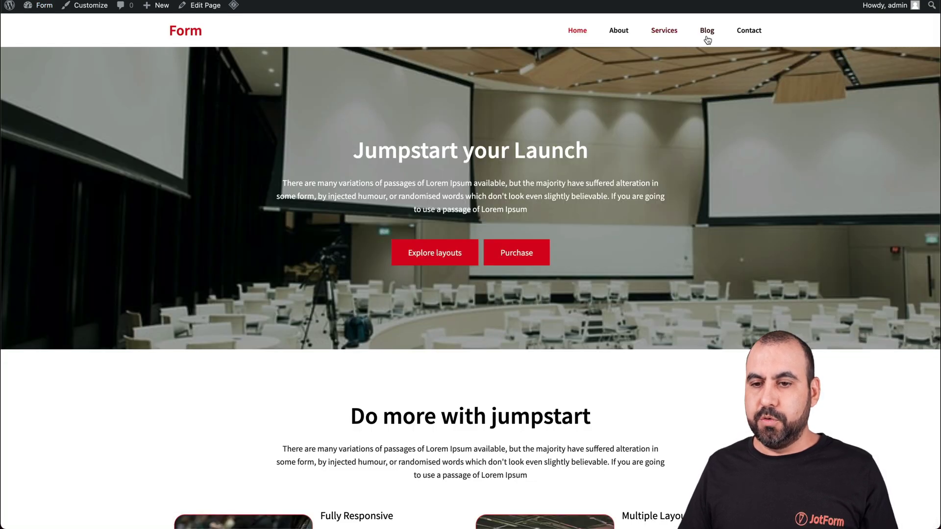
- From the Blog page, open the post "This is a test post title" and highlight its title
{"action": "left_click", "coordinate": [708, 34]}
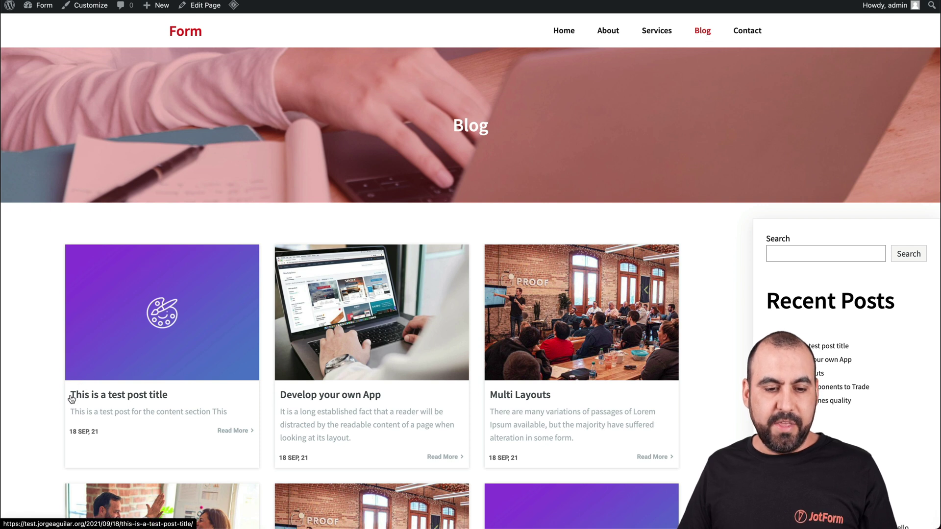
{"action": "left_click", "coordinate": [153, 395]}
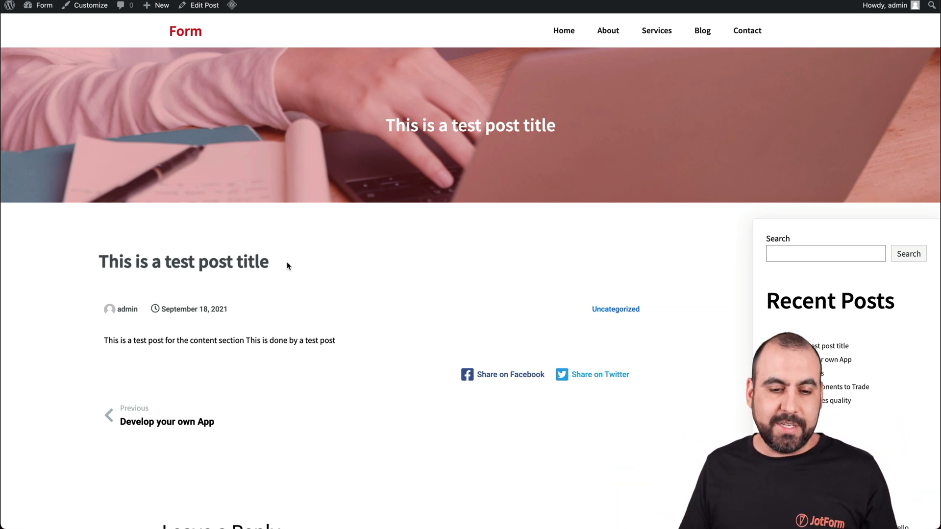
{"action": "left_click_drag", "start_coordinate": [101, 262], "coordinate": [265, 262]}
{"action": "left_click", "coordinate": [263, 263]}
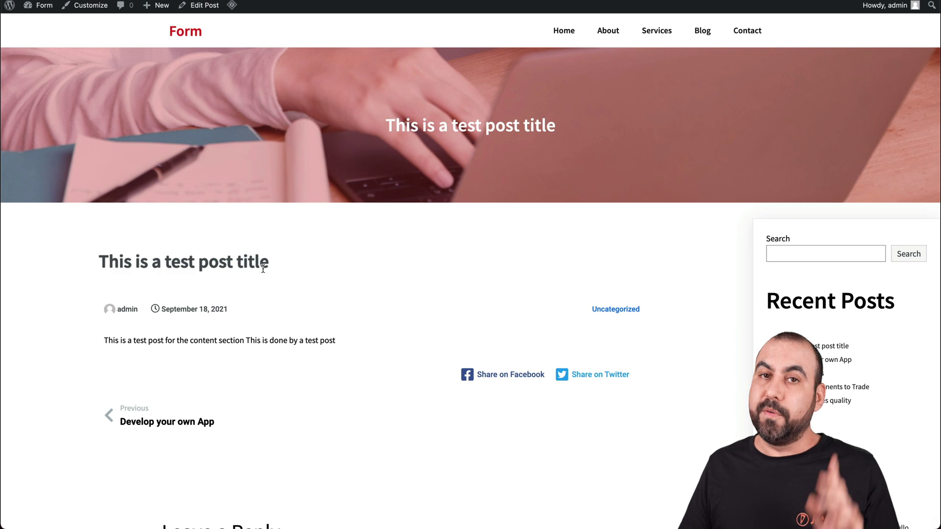
- Highlight the body sentences, ending with "This is done by a test post"
{"action": "left_click_drag", "start_coordinate": [104, 340], "coordinate": [256, 341]}
{"action": "left_click", "coordinate": [235, 339]}
{"action": "left_click_drag", "start_coordinate": [101, 339], "coordinate": [244, 339]}
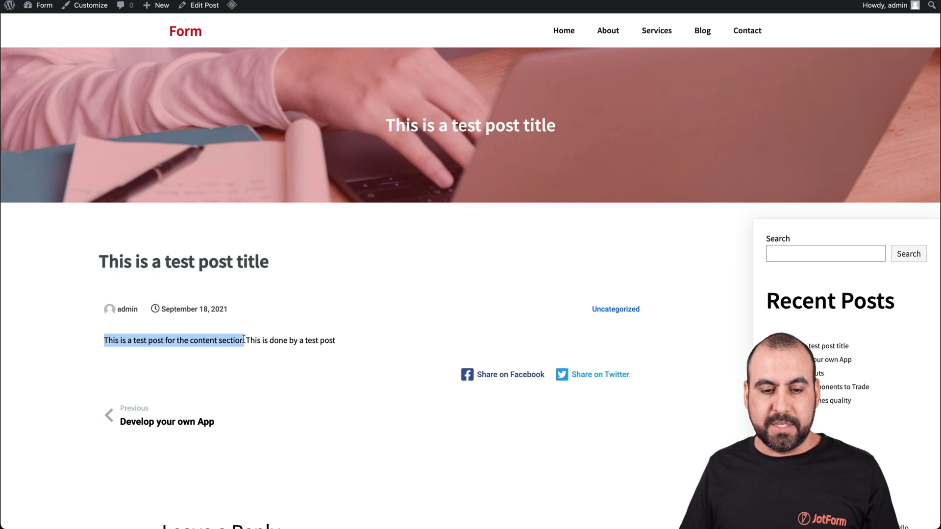
{"action": "left_click", "coordinate": [243, 339]}
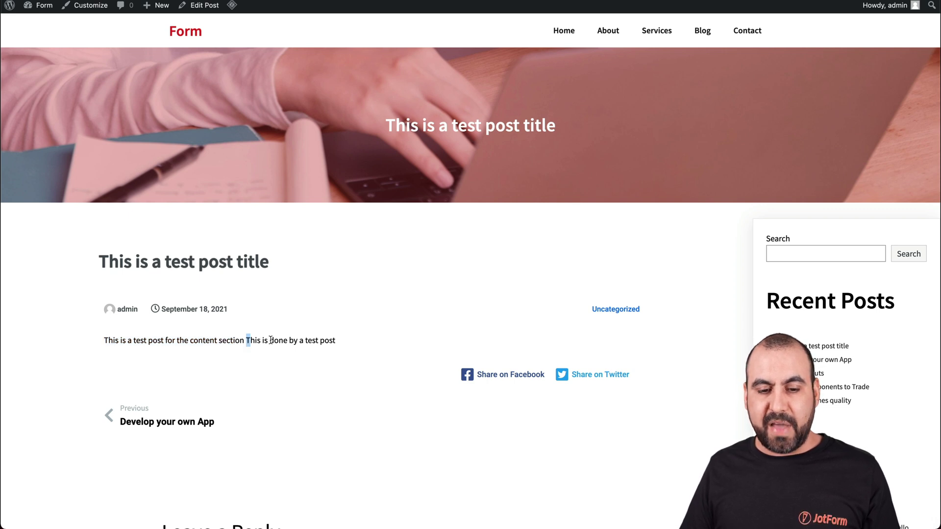
{"action": "left_click_drag", "start_coordinate": [246, 340], "coordinate": [341, 342]}
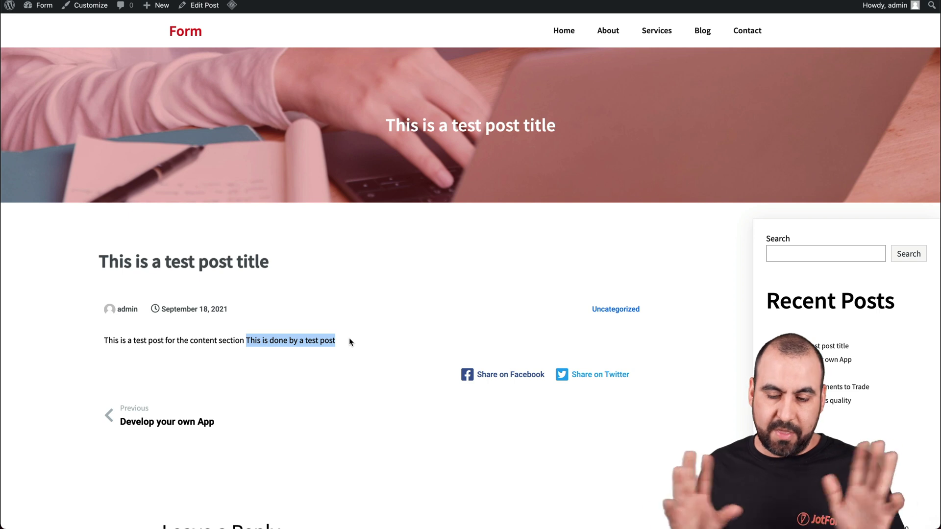
{"action": "left_click", "coordinate": [349, 341]}
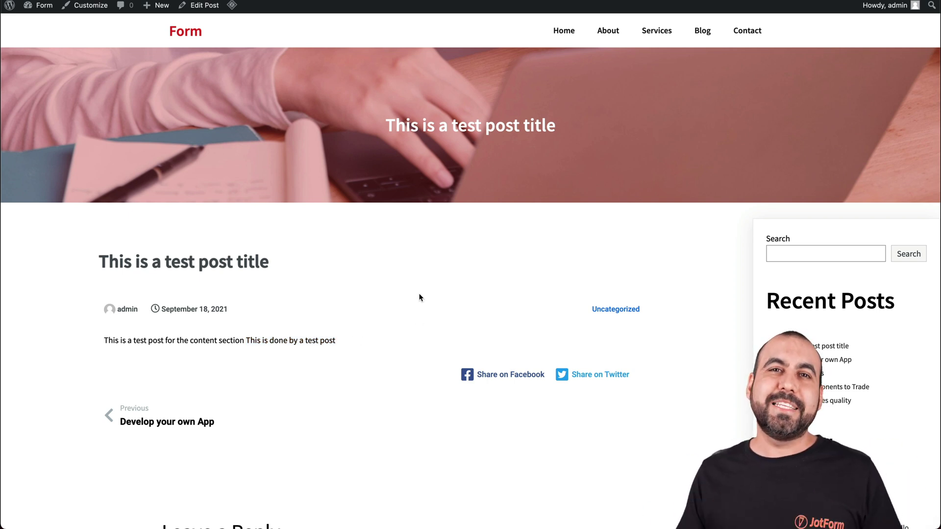